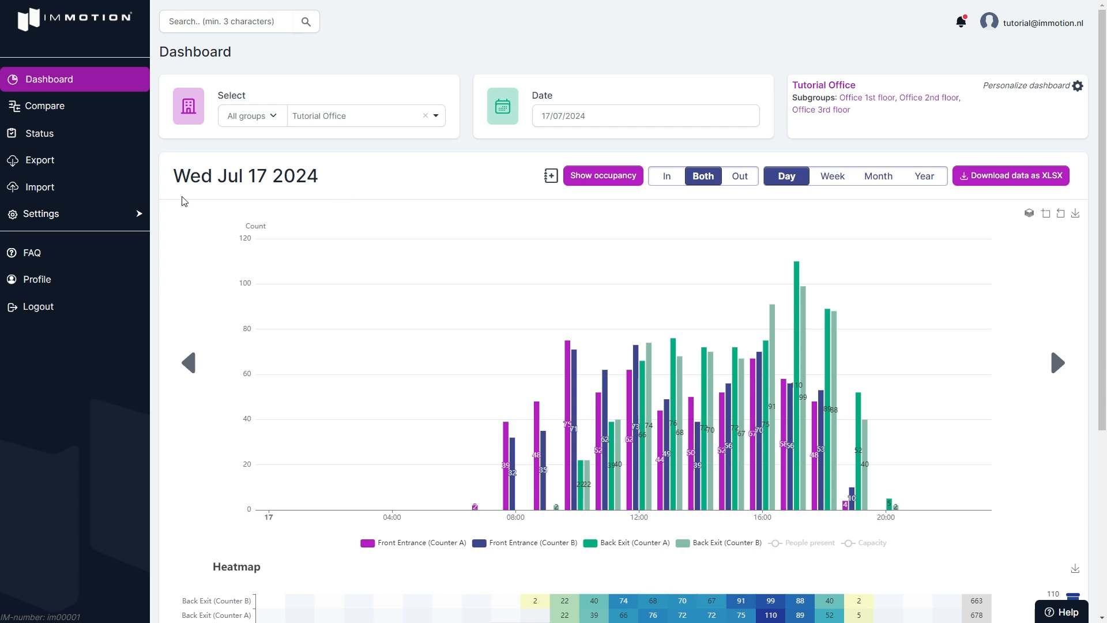
- In the groups settings, start a new group named "Office 1.1" and add the Entrance 1.1 device to it
{"action": "left_click", "coordinate": [73, 217]}
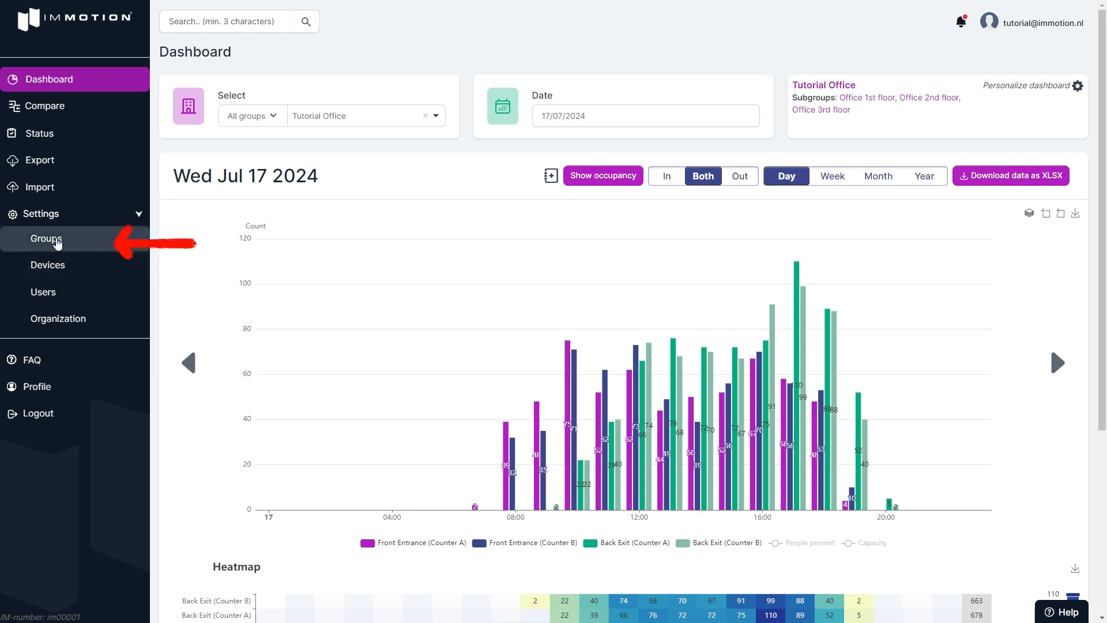
{"action": "left_click", "coordinate": [57, 243]}
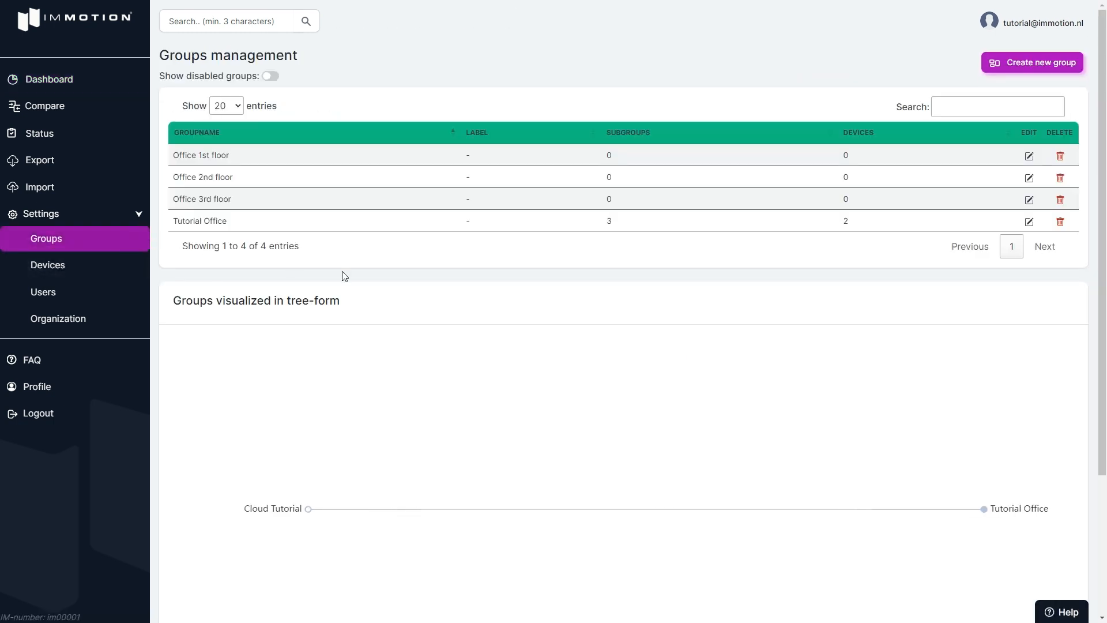
{"action": "left_click", "coordinate": [1035, 64]}
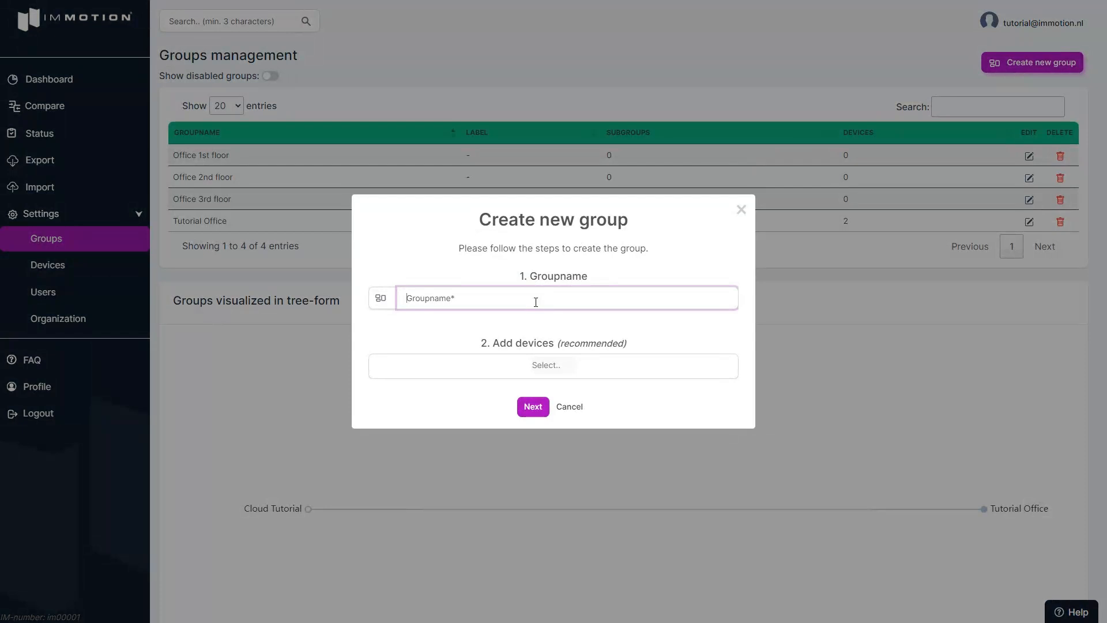
{"action": "type", "text": "Office 1.1"}
{"action": "left_click", "coordinate": [553, 377]}
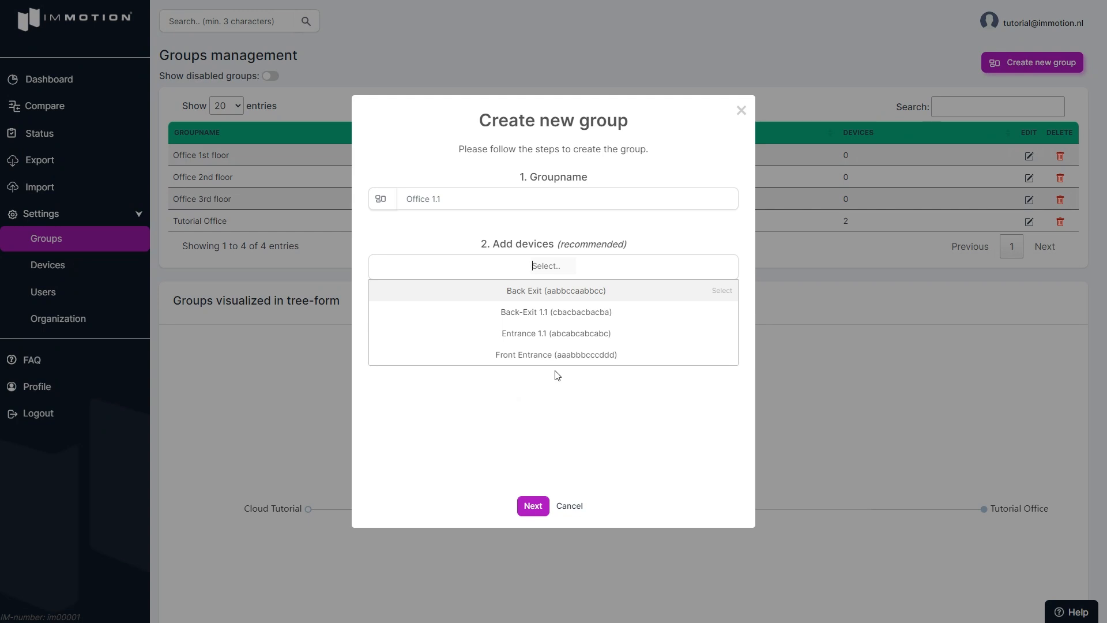
{"action": "left_click", "coordinate": [542, 336]}
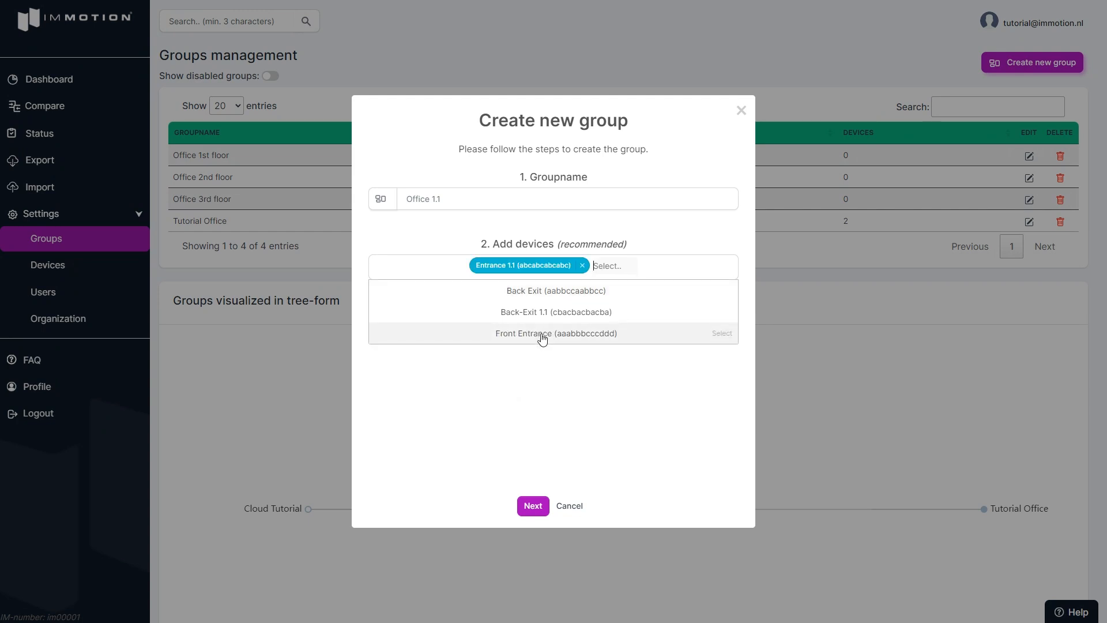
{"action": "left_click", "coordinate": [562, 423]}
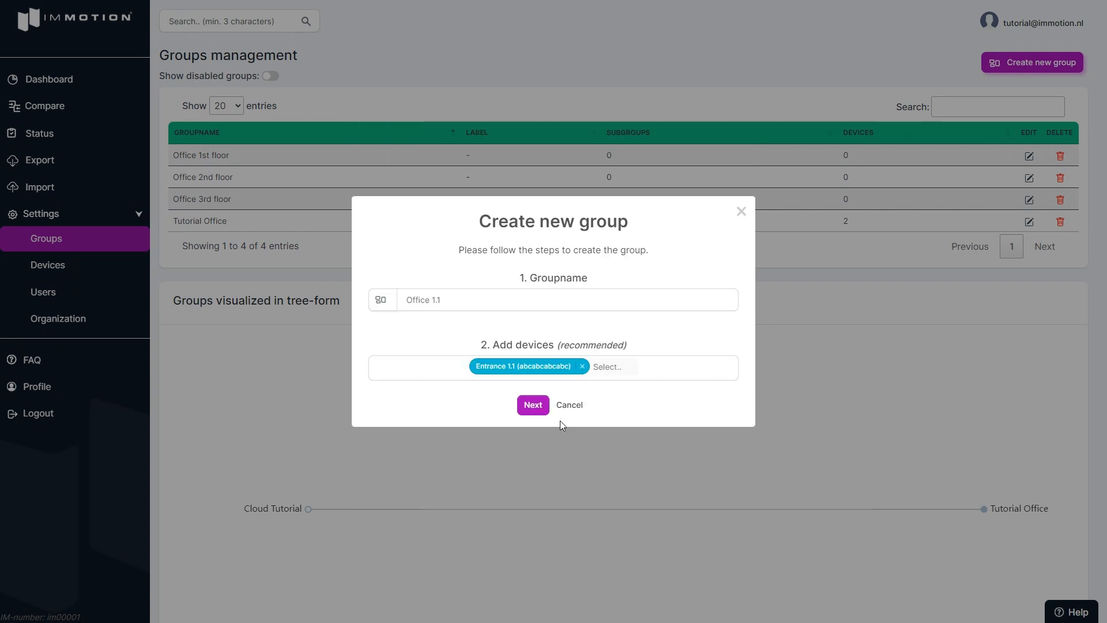
{"action": "left_click", "coordinate": [526, 407]}
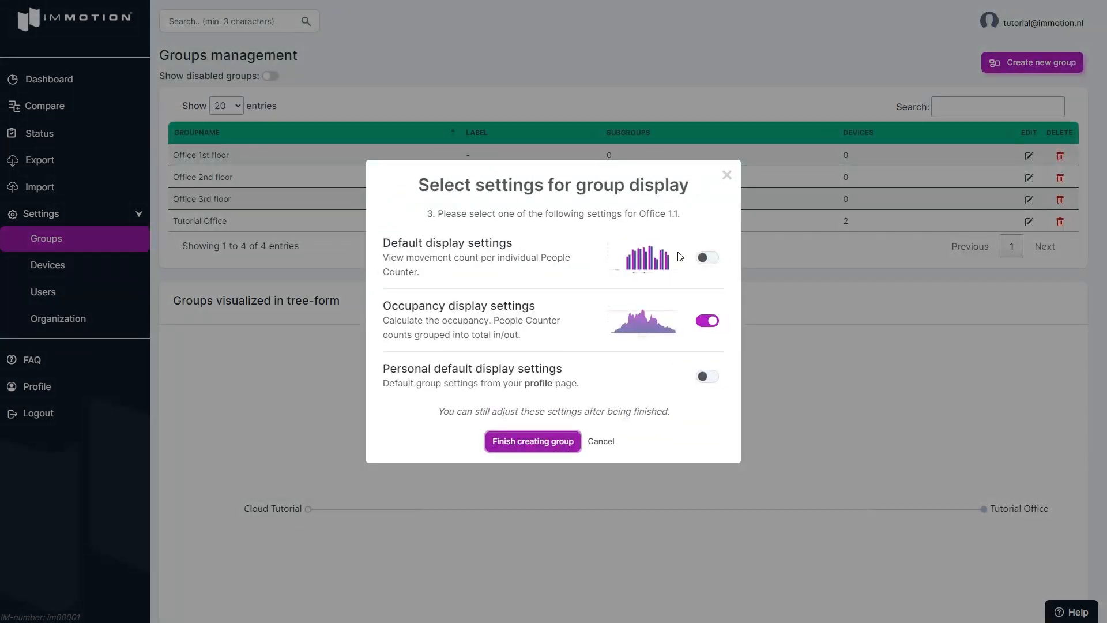
- Choose the occupancy display settings for the new group and finish creating it
{"action": "left_click", "coordinate": [718, 259]}
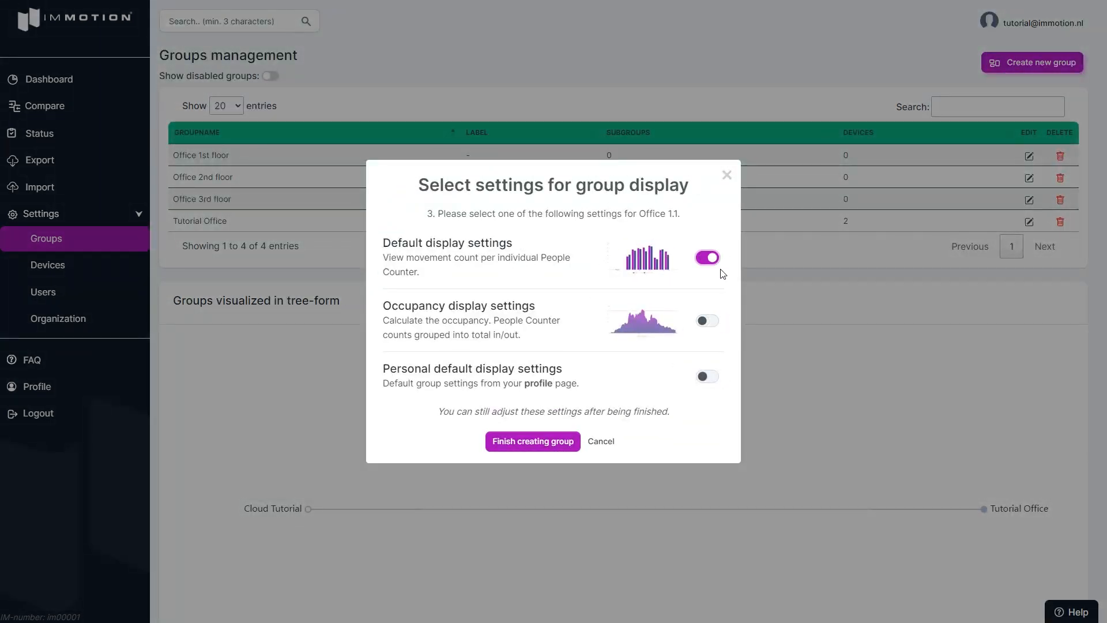
{"action": "left_click", "coordinate": [711, 326]}
{"action": "left_click", "coordinate": [525, 444]}
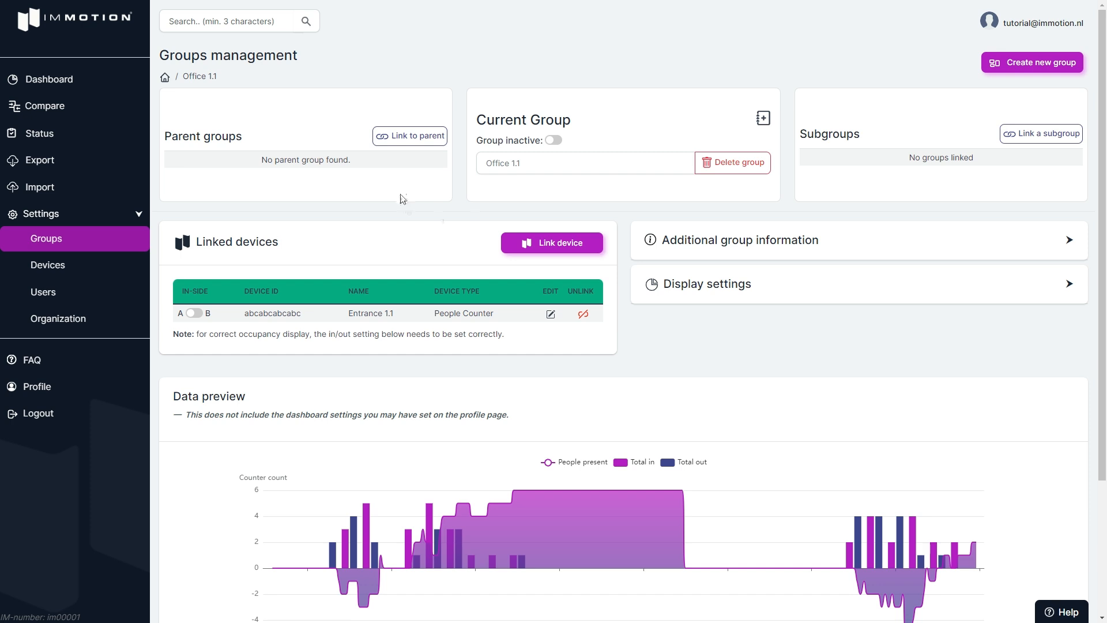
- Link Office 1.1 to the parent group Office 1st floor
{"action": "left_click", "coordinate": [405, 138]}
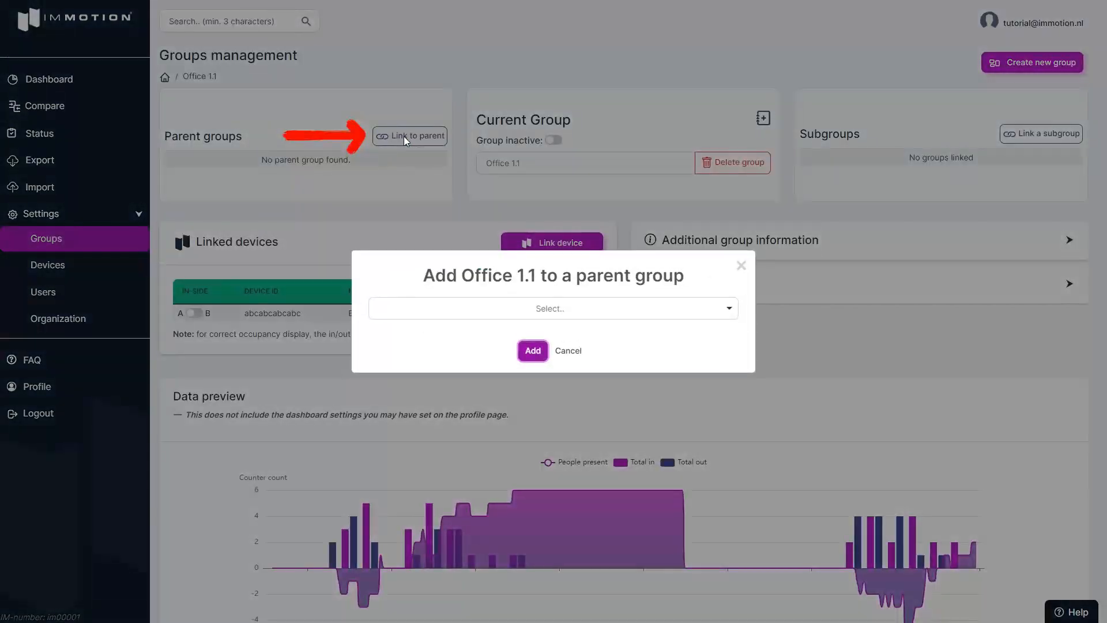
{"action": "left_click", "coordinate": [538, 309]}
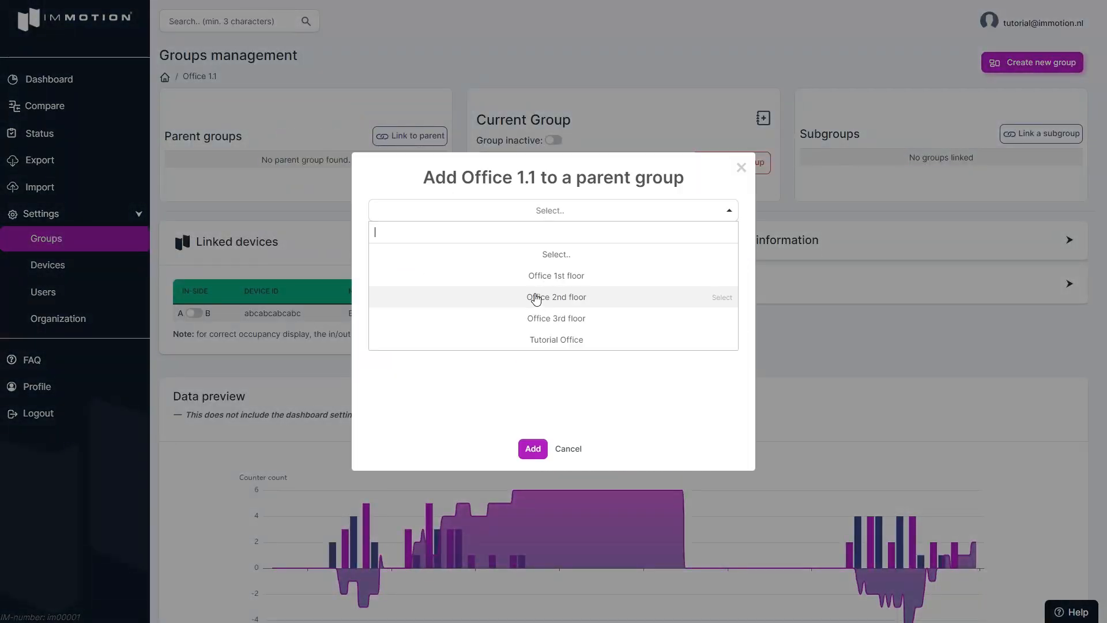
{"action": "left_click", "coordinate": [625, 279]}
{"action": "left_click", "coordinate": [529, 351]}
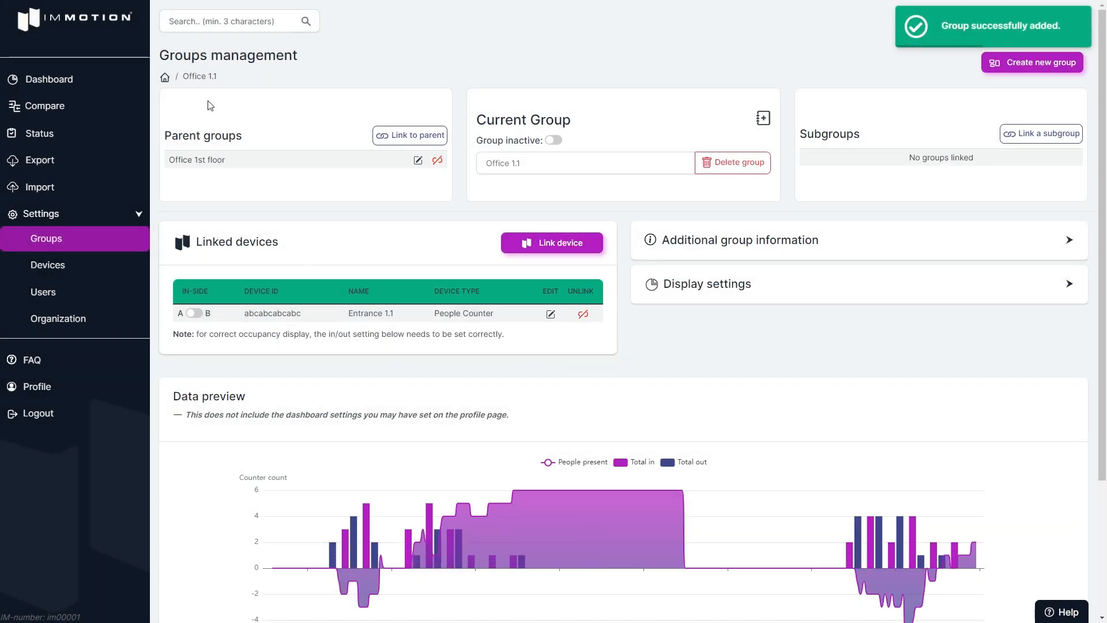
- Return to the groups overview and sort the list by group name in descending, then ascending order
{"action": "left_click", "coordinate": [164, 77]}
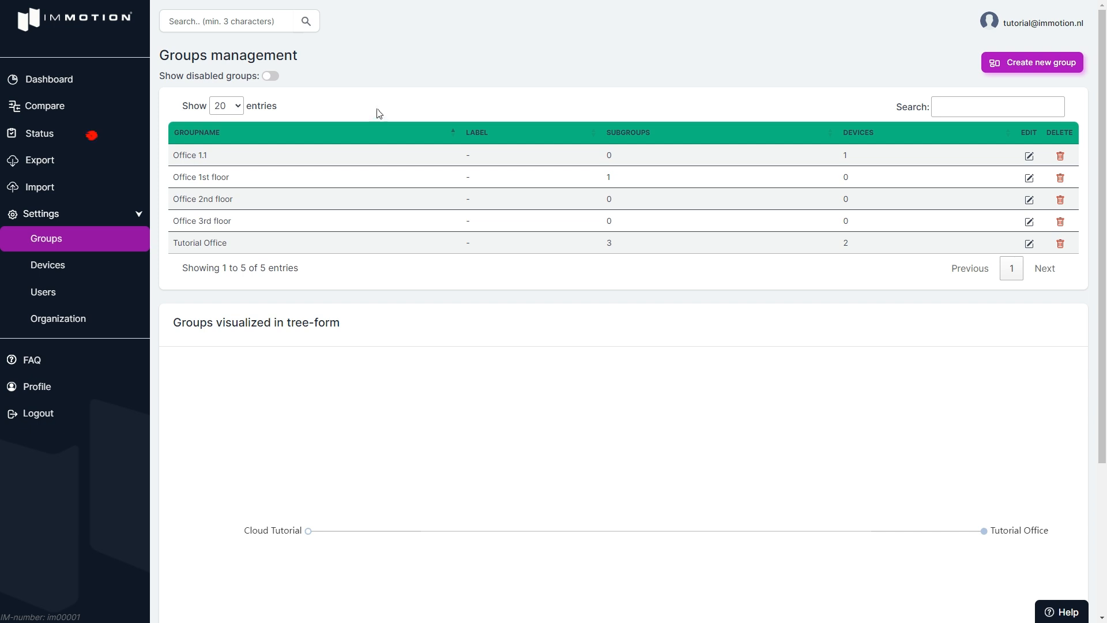
{"action": "left_click", "coordinate": [200, 137]}
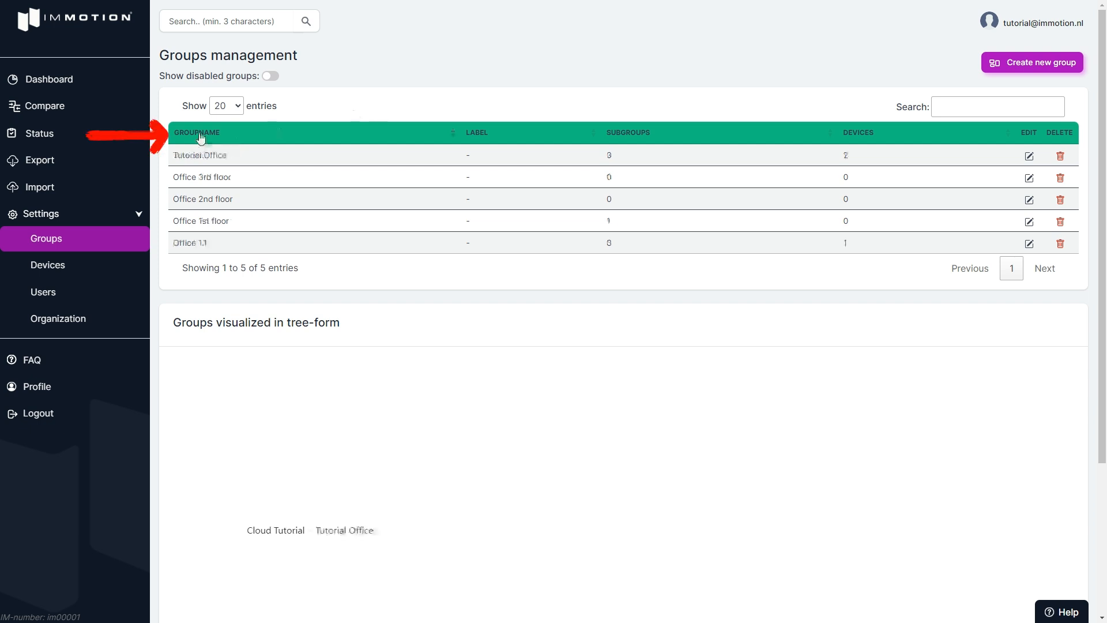
{"action": "left_click", "coordinate": [200, 137]}
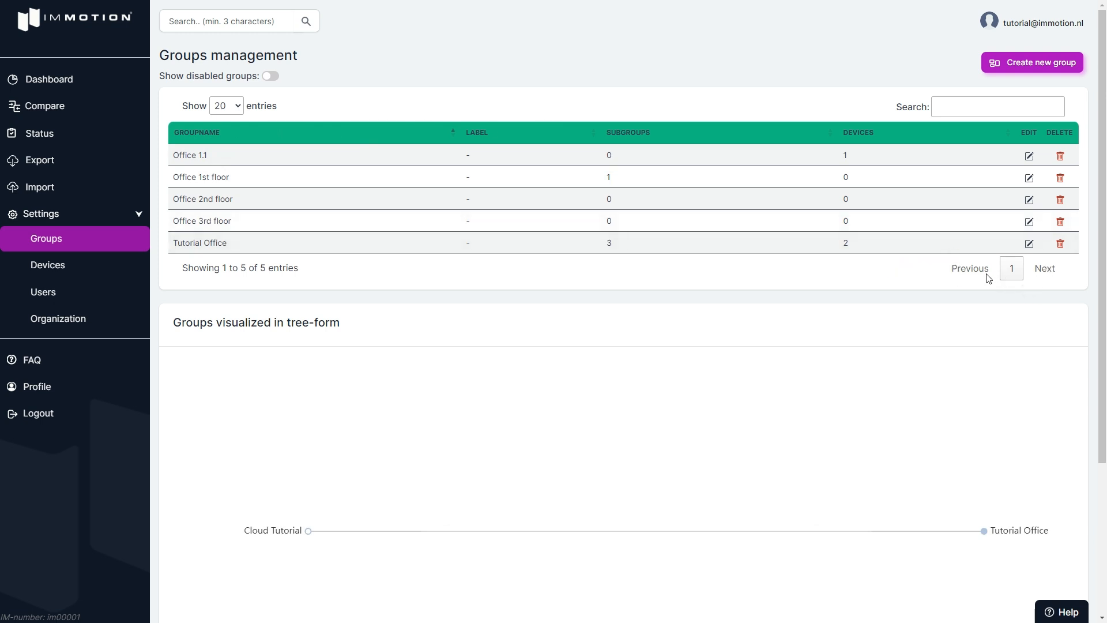
- Expand Tutorial Office and Office 1st floor in the group tree and select Office 1.1
{"action": "scroll", "coordinate": [669, 323], "scroll_direction": "down", "scroll_amount": 2}
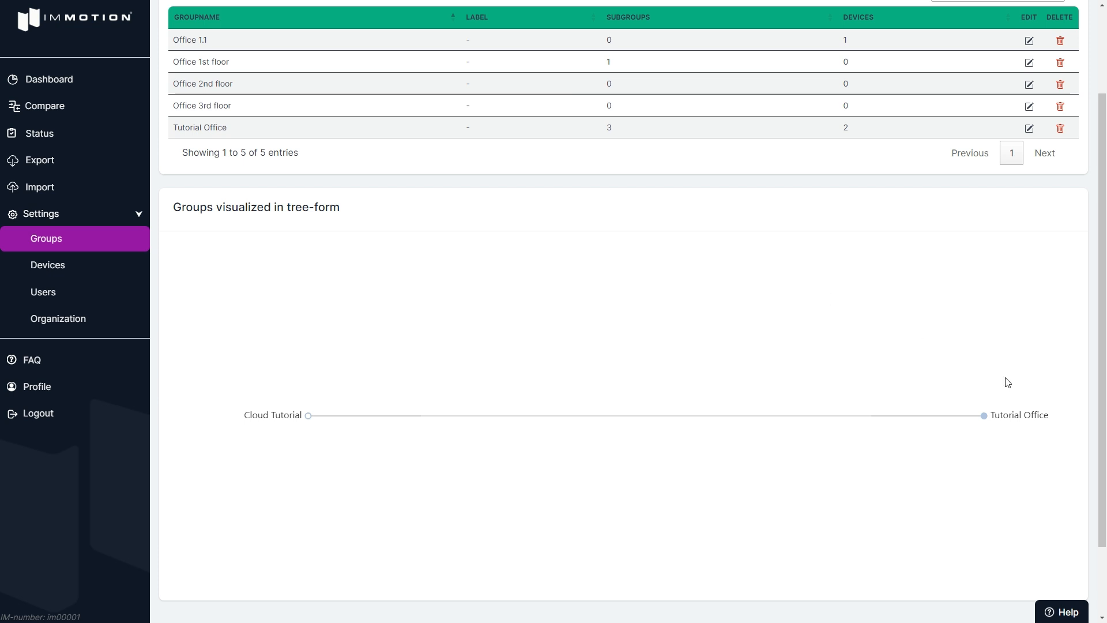
{"action": "mouse_move", "coordinate": [1022, 416]}
{"action": "left_click", "coordinate": [1014, 419]}
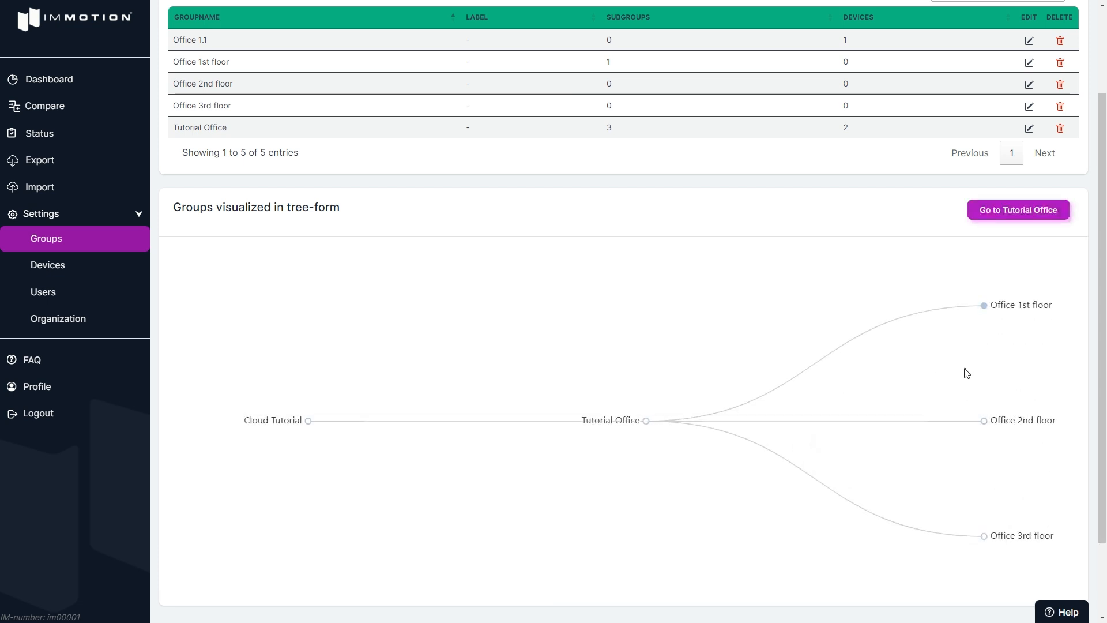
{"action": "left_click", "coordinate": [611, 422]}
{"action": "left_click", "coordinate": [1013, 422]}
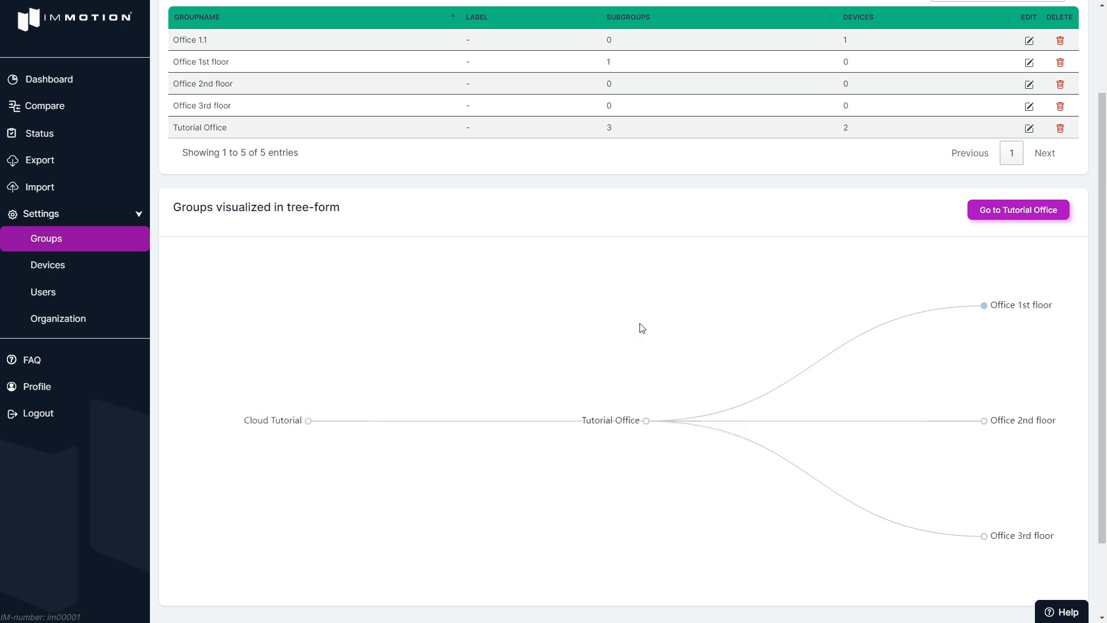
{"action": "left_click", "coordinate": [1026, 312]}
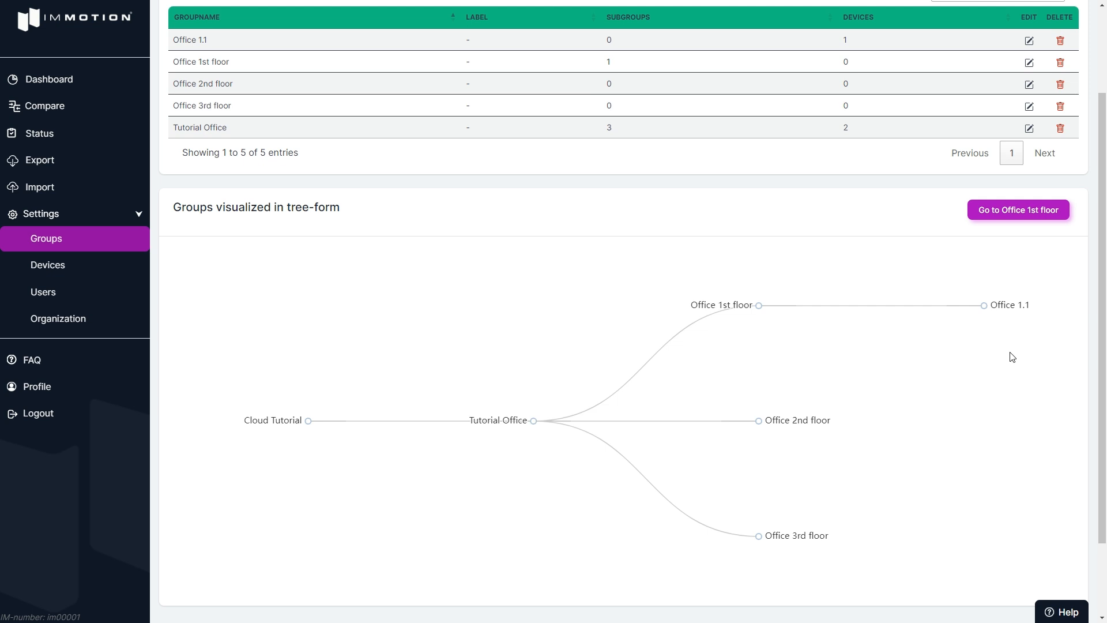
{"action": "left_click", "coordinate": [1008, 309]}
- Search the groups list for "1.1" and open the Office 1.1 group for editing
{"action": "scroll", "coordinate": [865, 276], "scroll_direction": "up", "scroll_amount": 2}
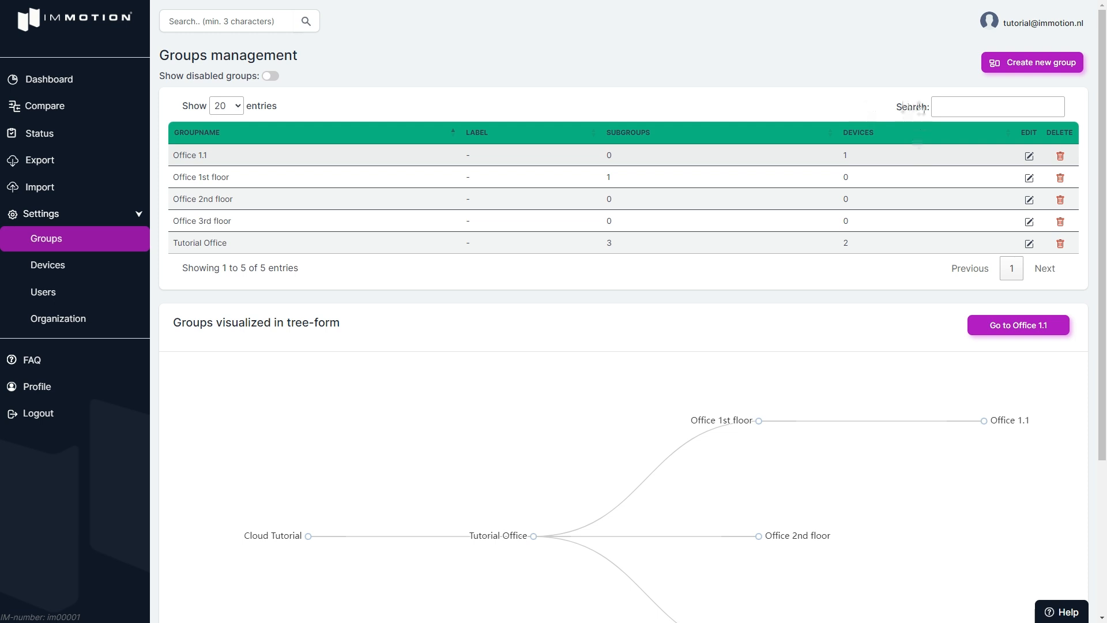
{"action": "left_click", "coordinate": [953, 104]}
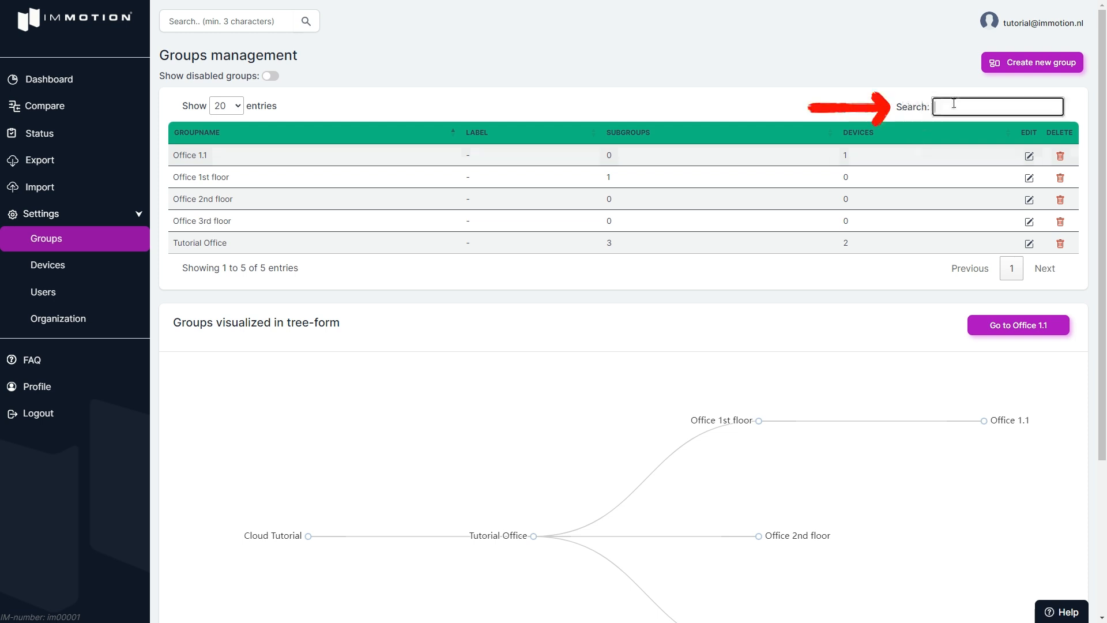
{"action": "type", "text": "1.1"}
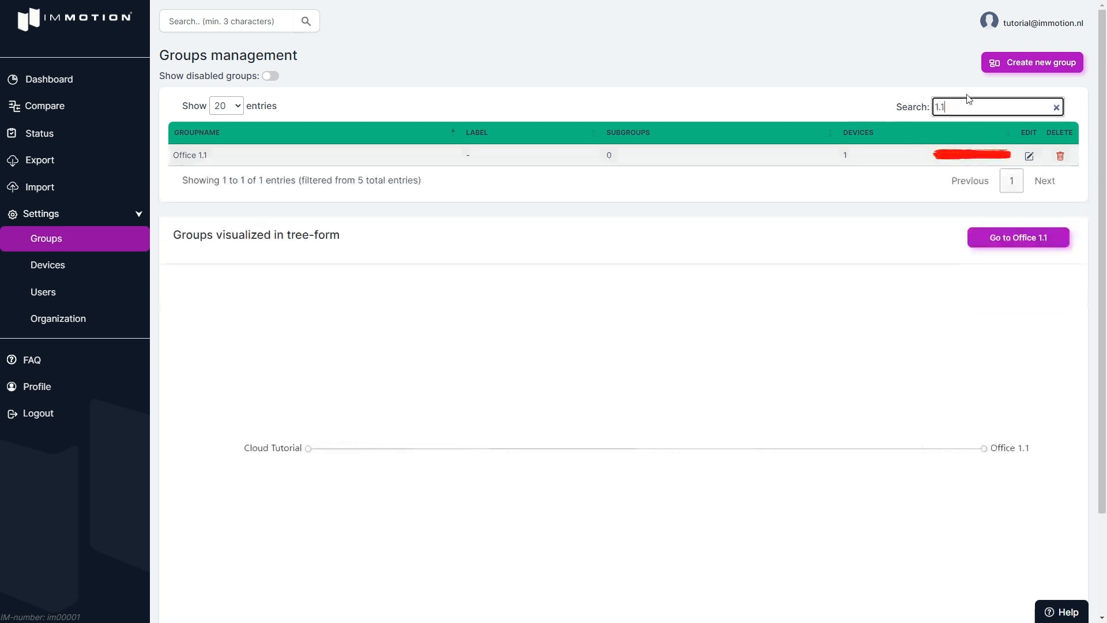
{"action": "left_click", "coordinate": [1029, 156]}
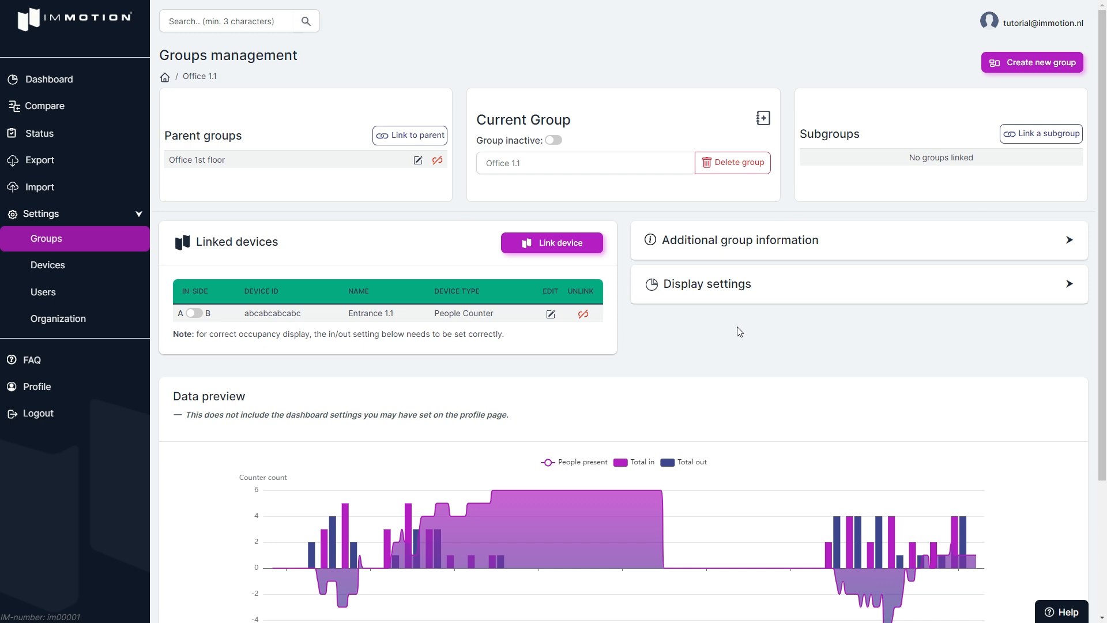
- Link the Back-Exit 1.1 device to the Office 1.1 group
{"action": "left_click", "coordinate": [549, 242]}
{"action": "left_click", "coordinate": [550, 309]}
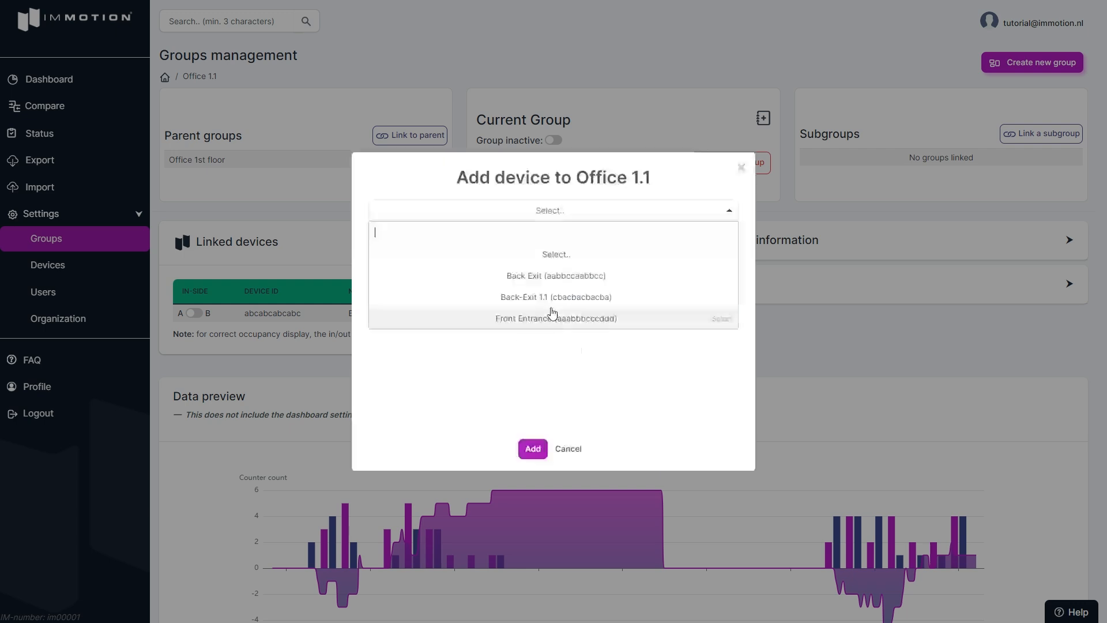
{"action": "left_click", "coordinate": [542, 298]}
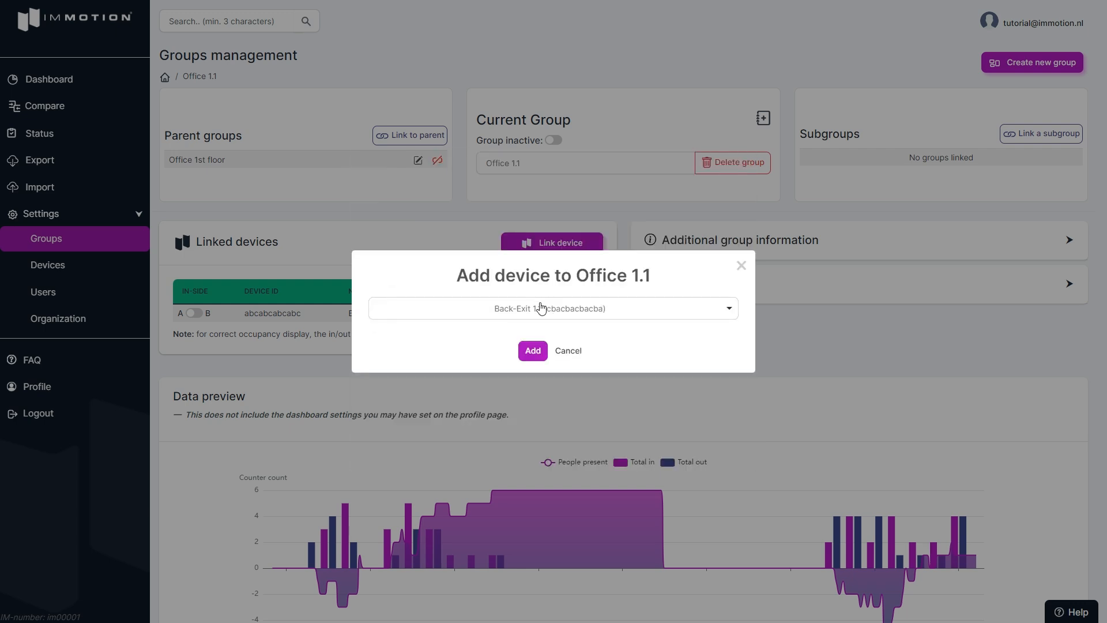
{"action": "left_click", "coordinate": [532, 352]}
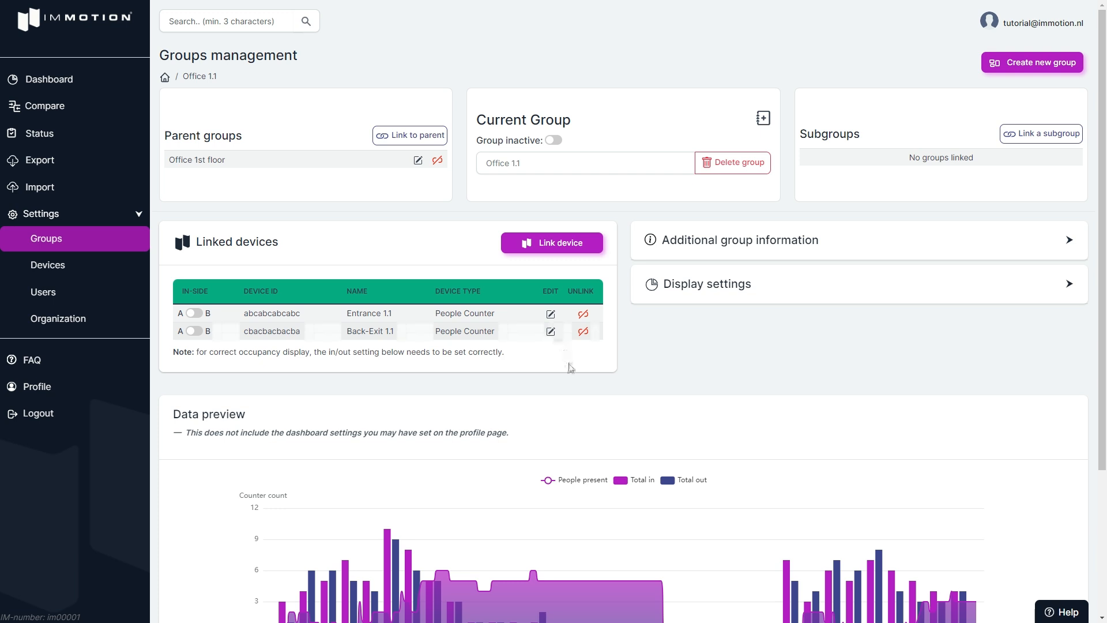
- Create a new label named "Room" for Office 1.1 in the additional group information
{"action": "left_click", "coordinate": [705, 247]}
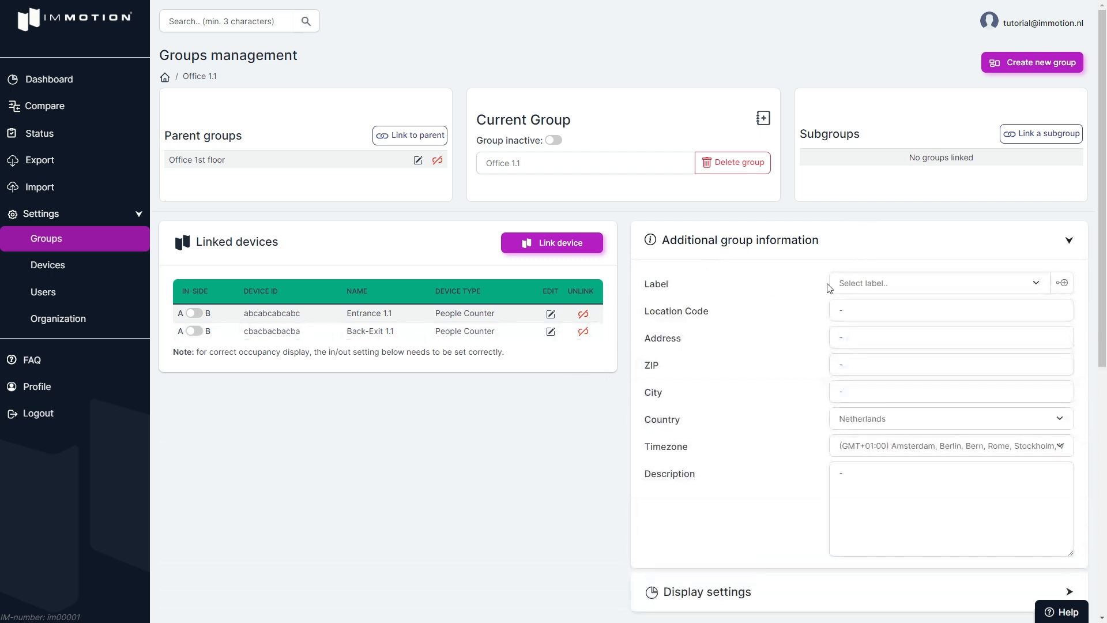
{"action": "left_click", "coordinate": [852, 284]}
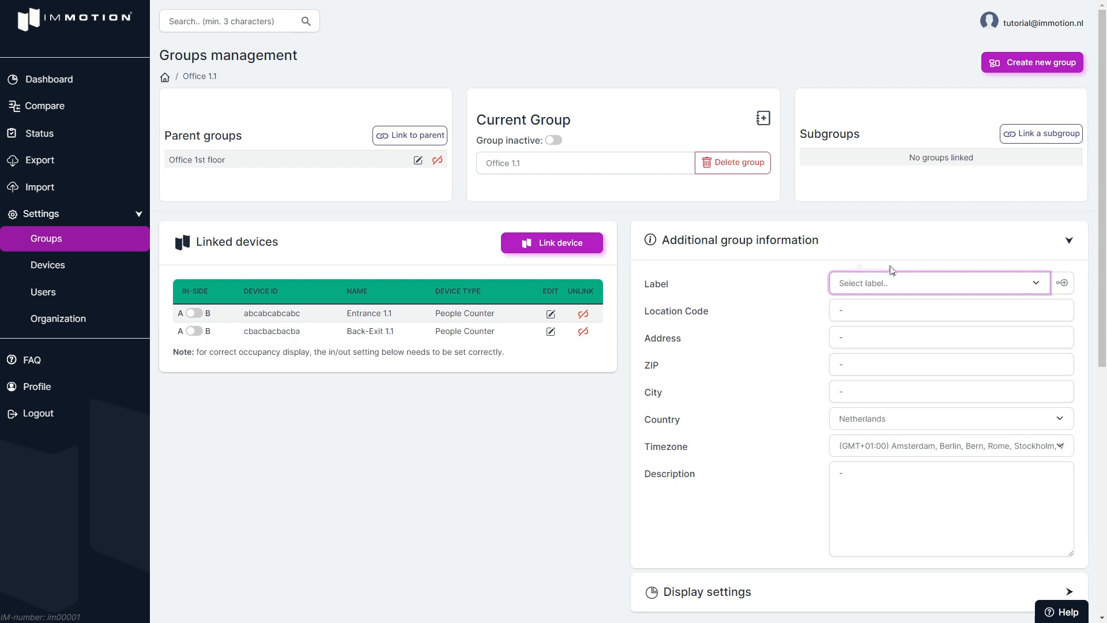
{"action": "left_click", "coordinate": [1062, 285]}
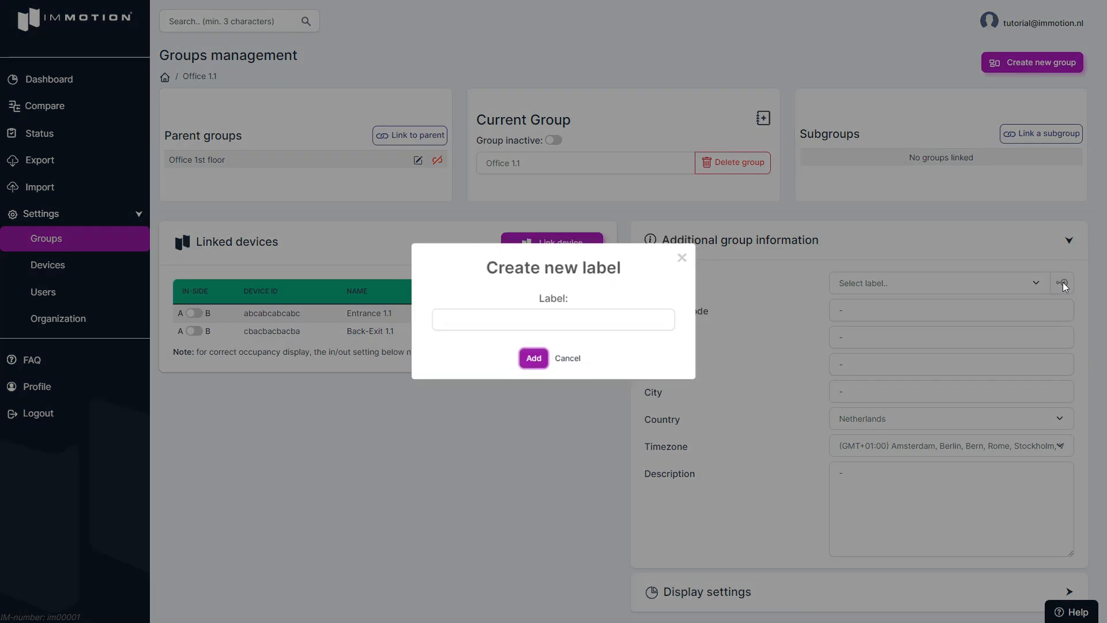
{"action": "left_click", "coordinate": [562, 319]}
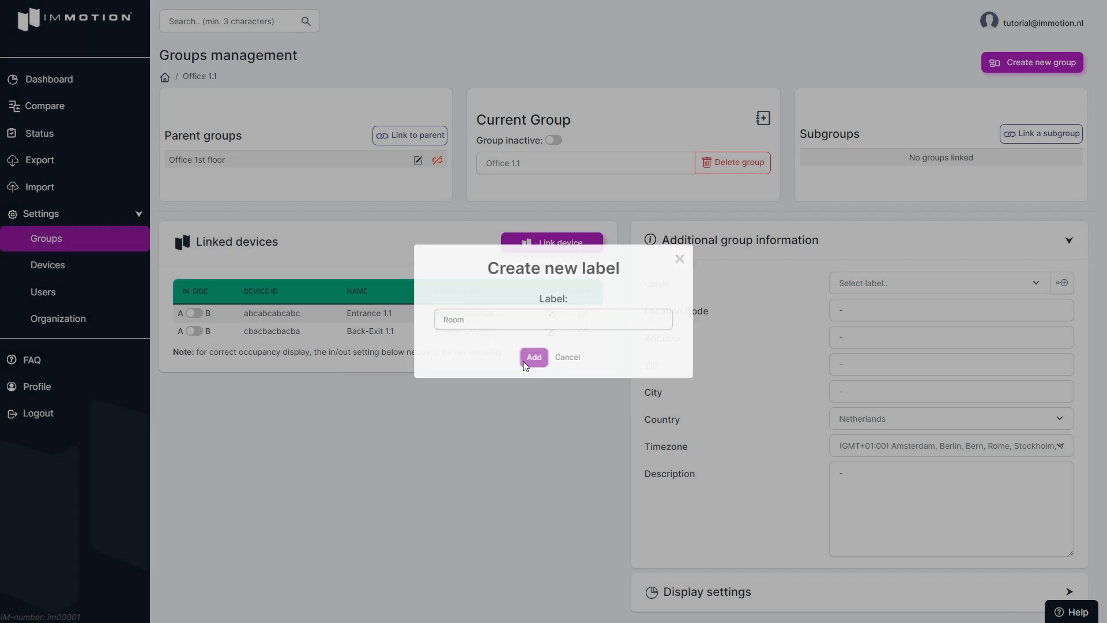
{"action": "left_click", "coordinate": [525, 361]}
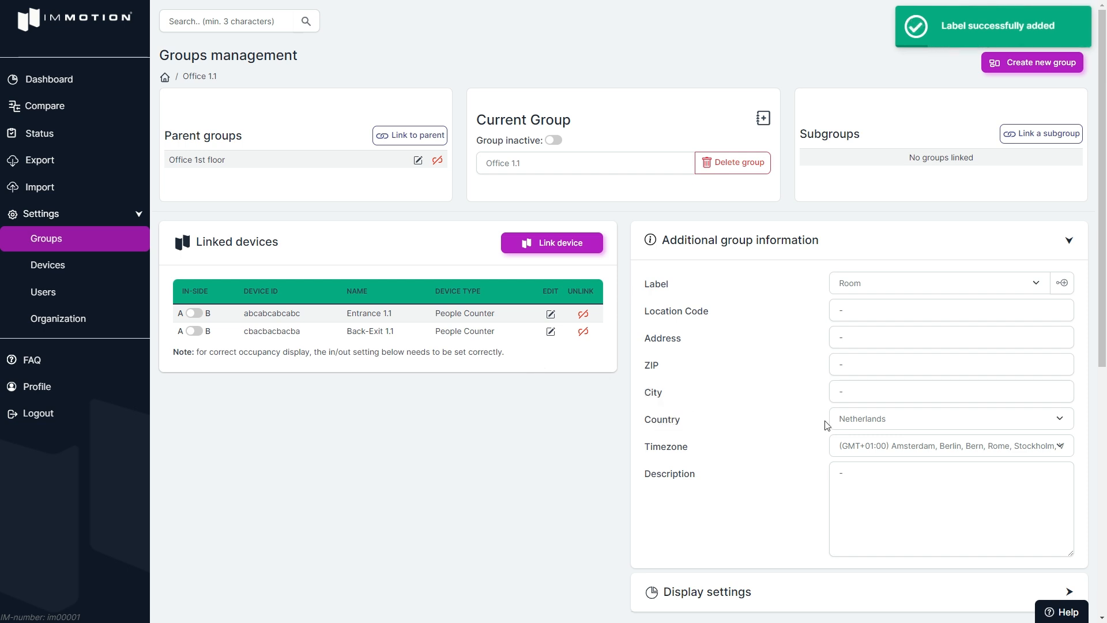
- Look at the country and timezone choices in the additional group information
{"action": "left_click", "coordinate": [860, 422]}
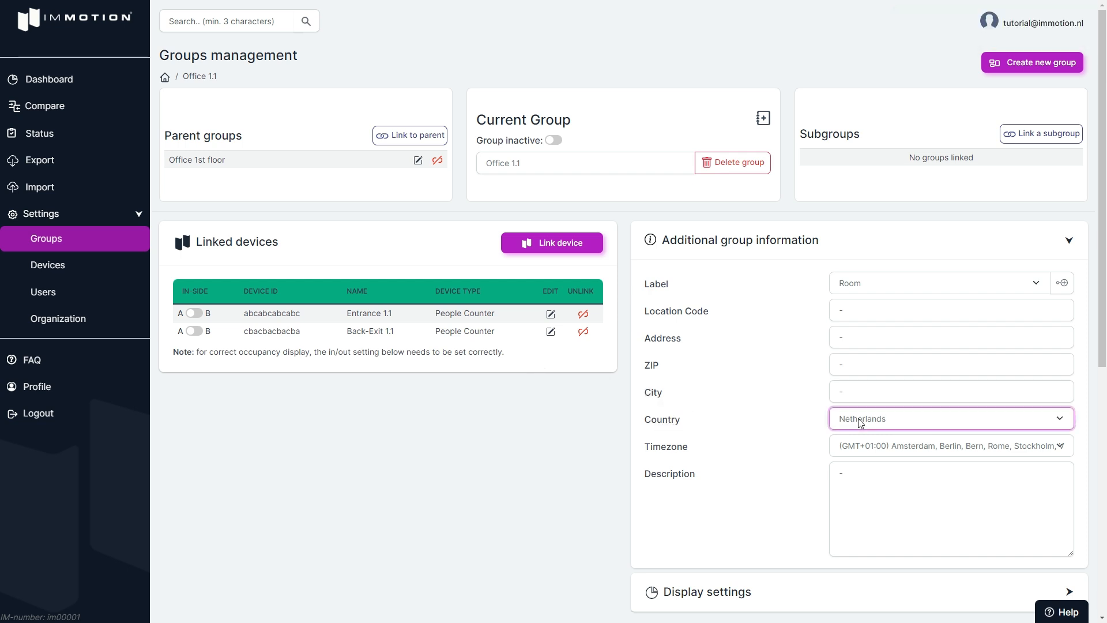
{"action": "left_click", "coordinate": [854, 451]}
{"action": "left_click", "coordinate": [575, 502]}
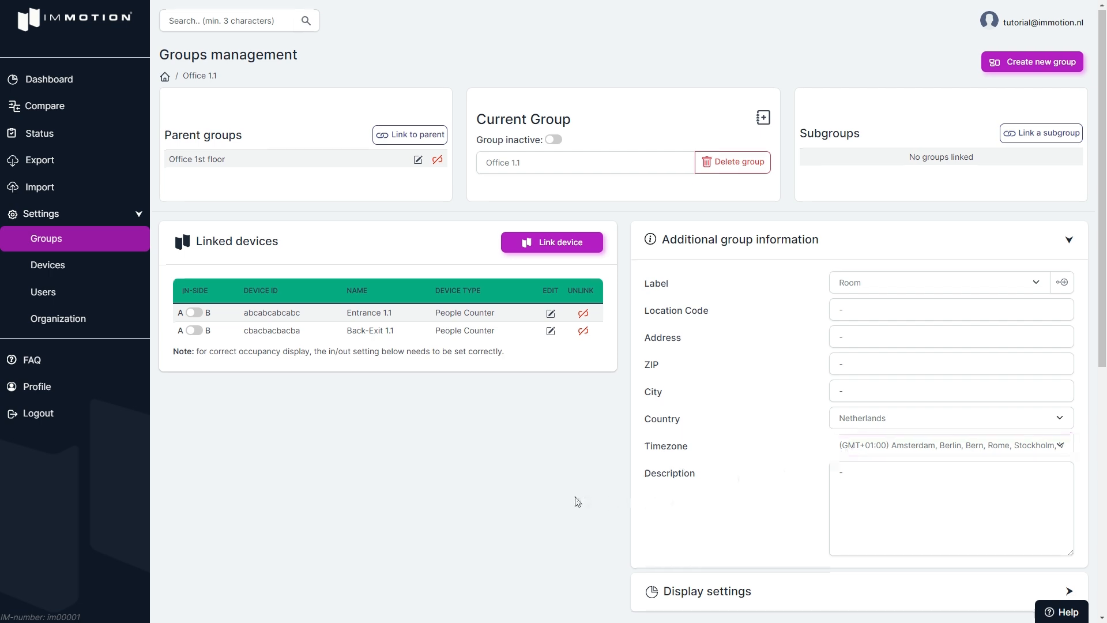
- Collapse the additional group information and expand the display settings of Office 1.1
{"action": "scroll", "coordinate": [576, 502], "scroll_direction": "down", "scroll_amount": 1}
{"action": "left_click", "coordinate": [720, 187]}
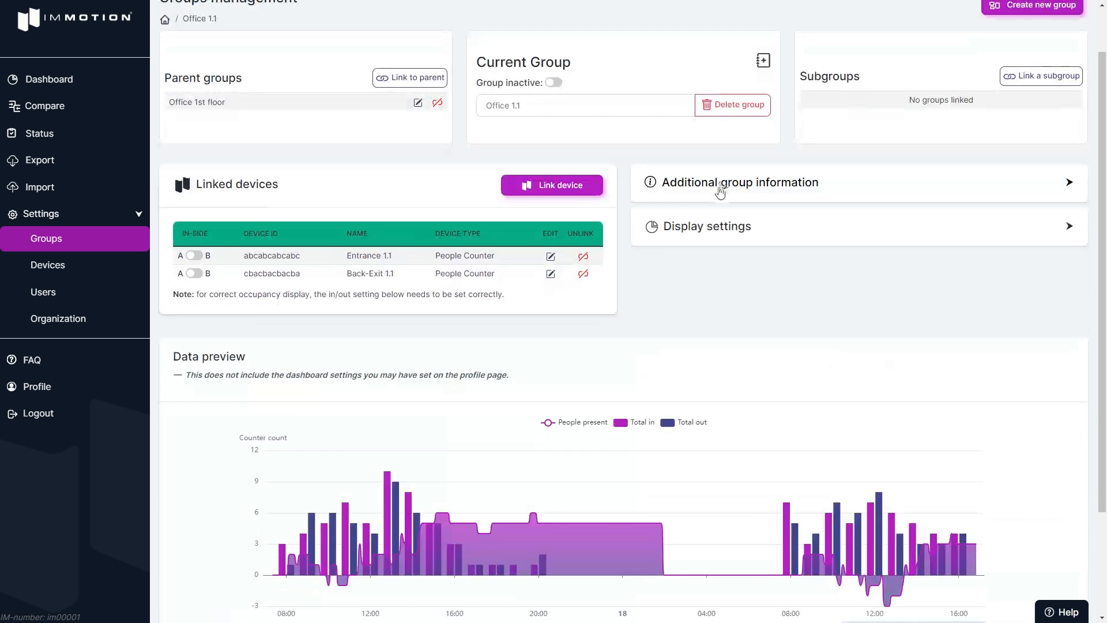
{"action": "left_click", "coordinate": [694, 229]}
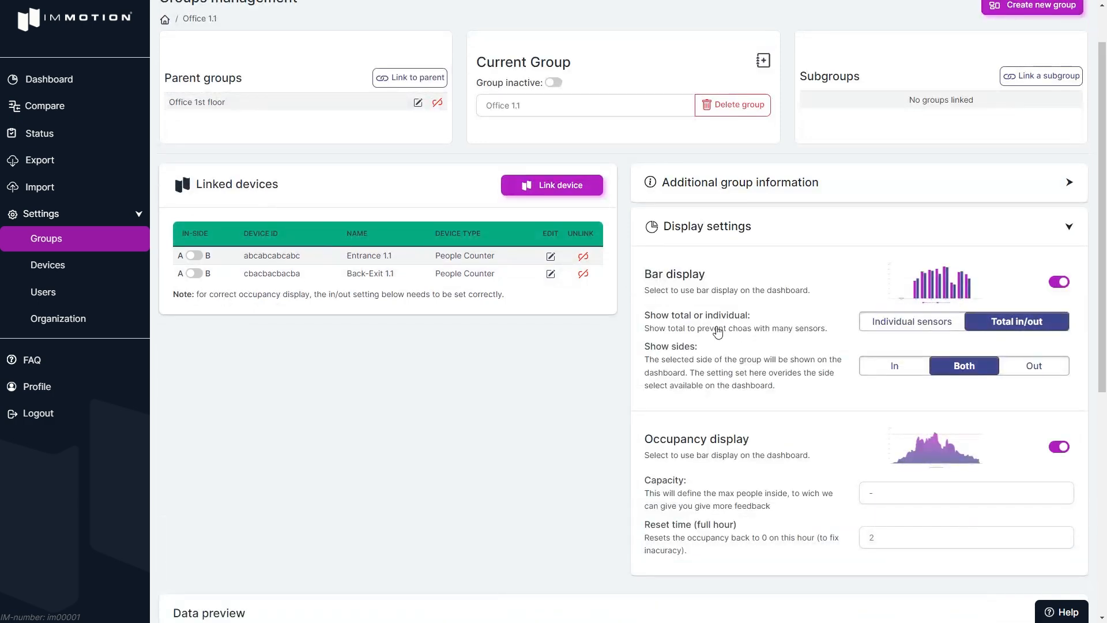
- Switch the in-side of the Entrance 1.1 device to B and check the effect in the data preview
{"action": "scroll", "coordinate": [693, 344], "scroll_direction": "down", "scroll_amount": 5}
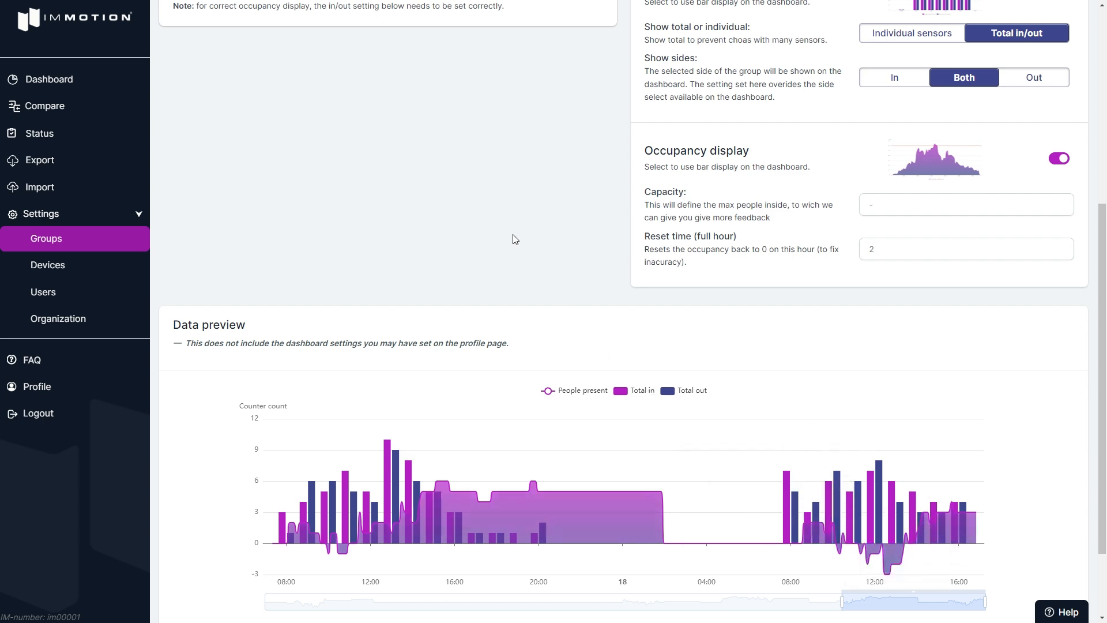
{"action": "scroll", "coordinate": [517, 263], "scroll_direction": "up", "scroll_amount": 5}
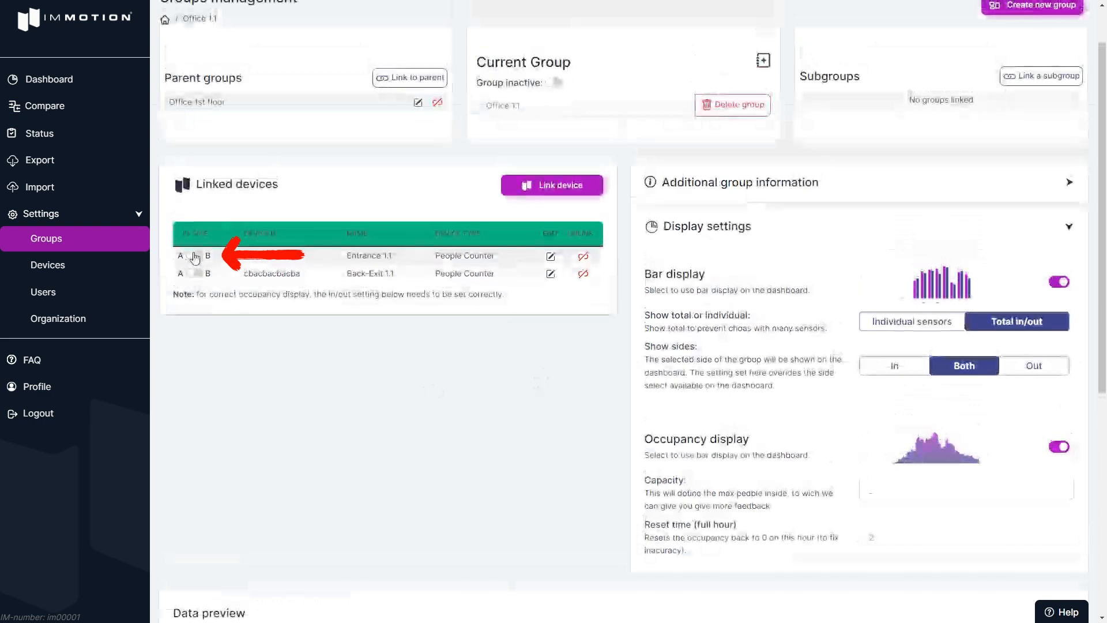
{"action": "left_click", "coordinate": [195, 255]}
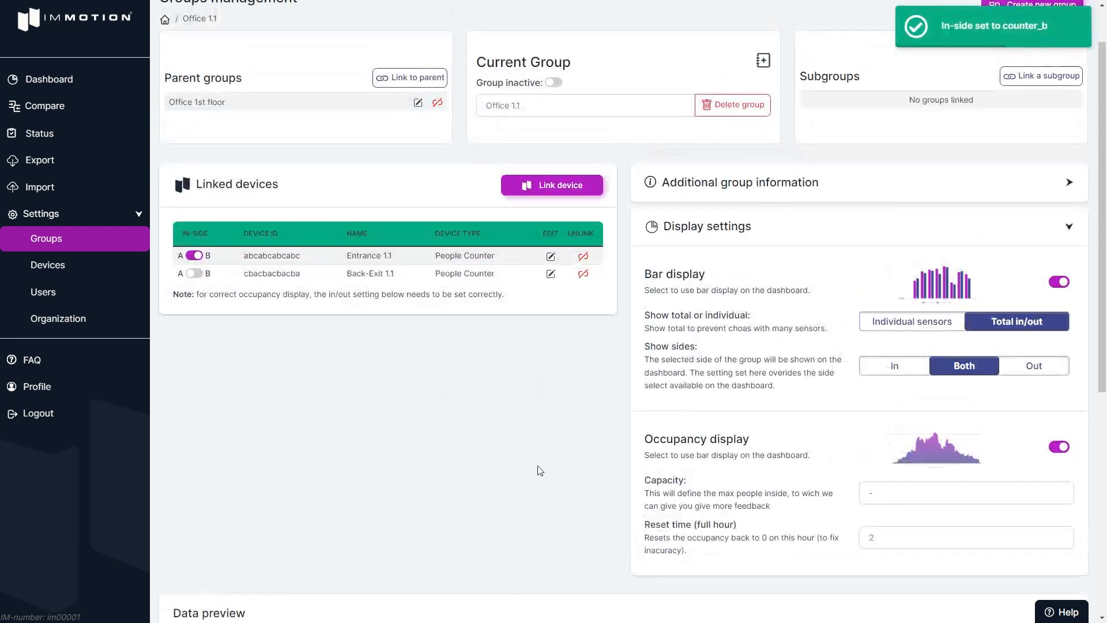
{"action": "scroll", "coordinate": [540, 471], "scroll_direction": "down", "scroll_amount": 5}
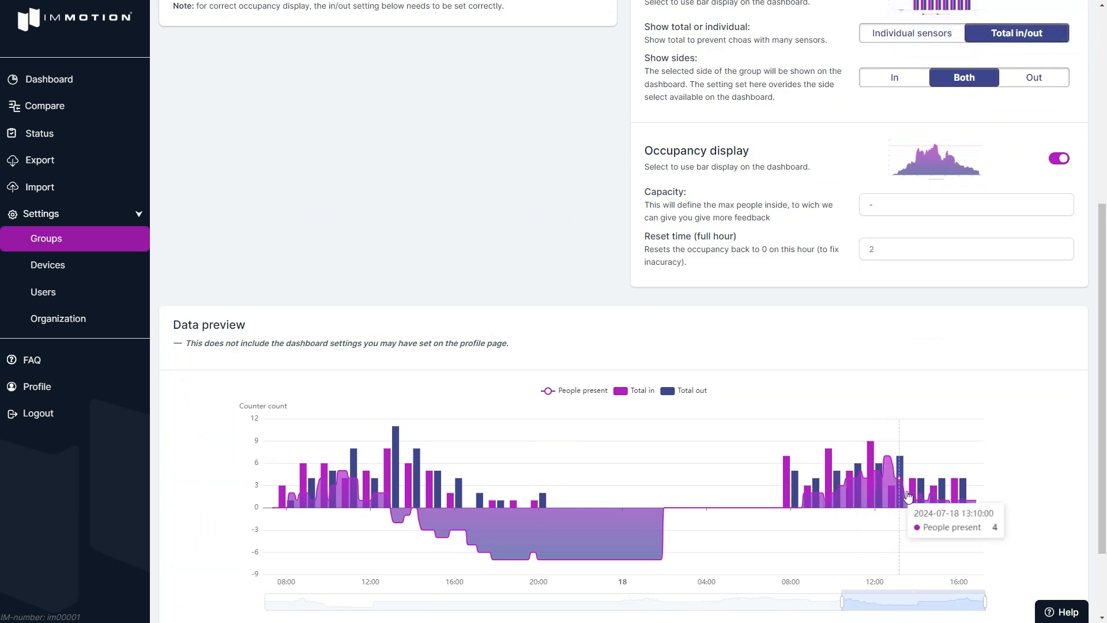
- Set the bar display of Office 1.1 to individual sensors and show only the In side
{"action": "scroll", "coordinate": [750, 369], "scroll_direction": "up", "scroll_amount": 2}
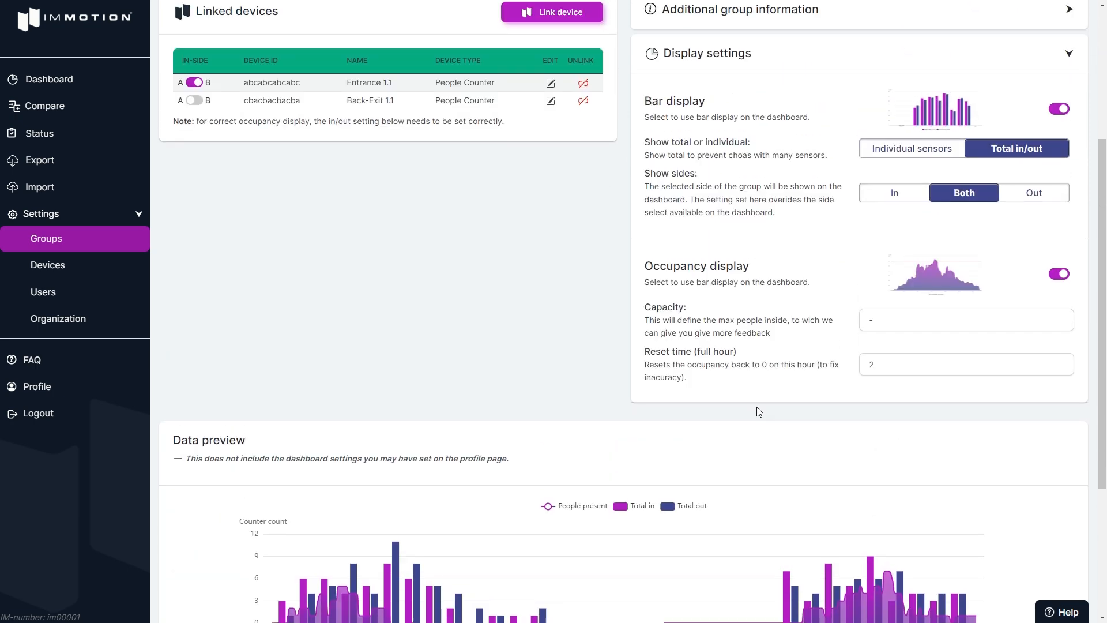
{"action": "scroll", "coordinate": [758, 411], "scroll_direction": "up", "scroll_amount": 1}
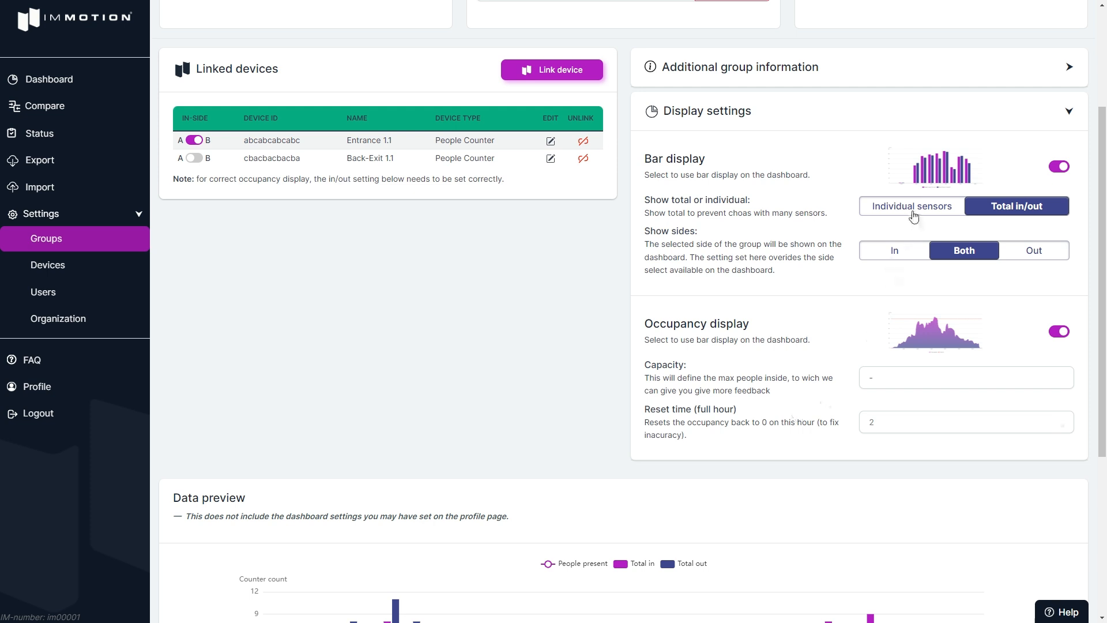
{"action": "left_click", "coordinate": [912, 209]}
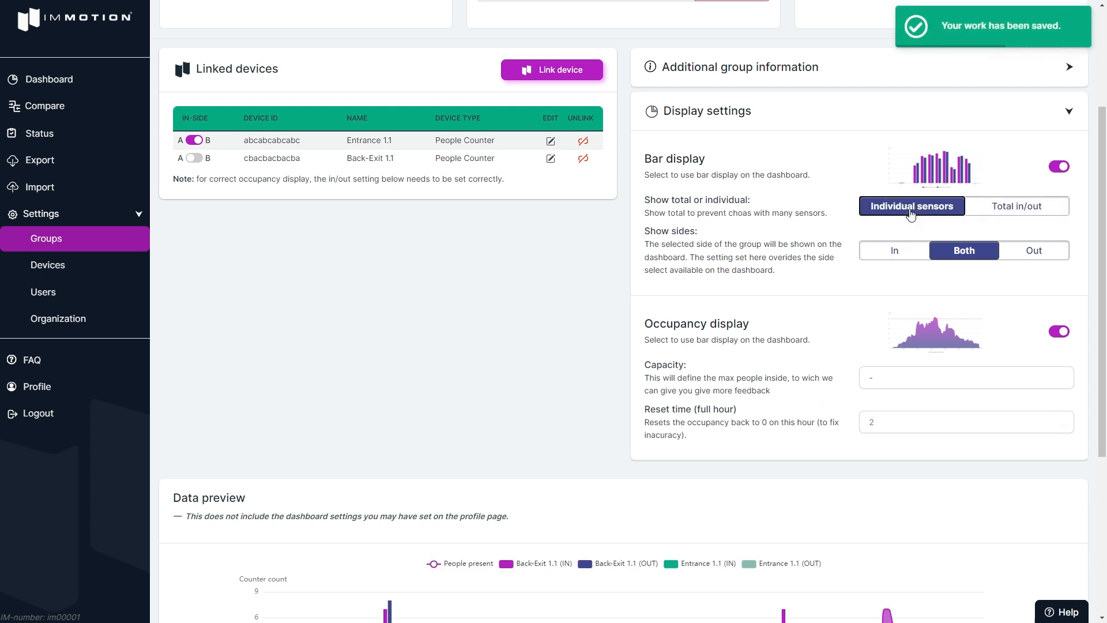
{"action": "left_click", "coordinate": [905, 255]}
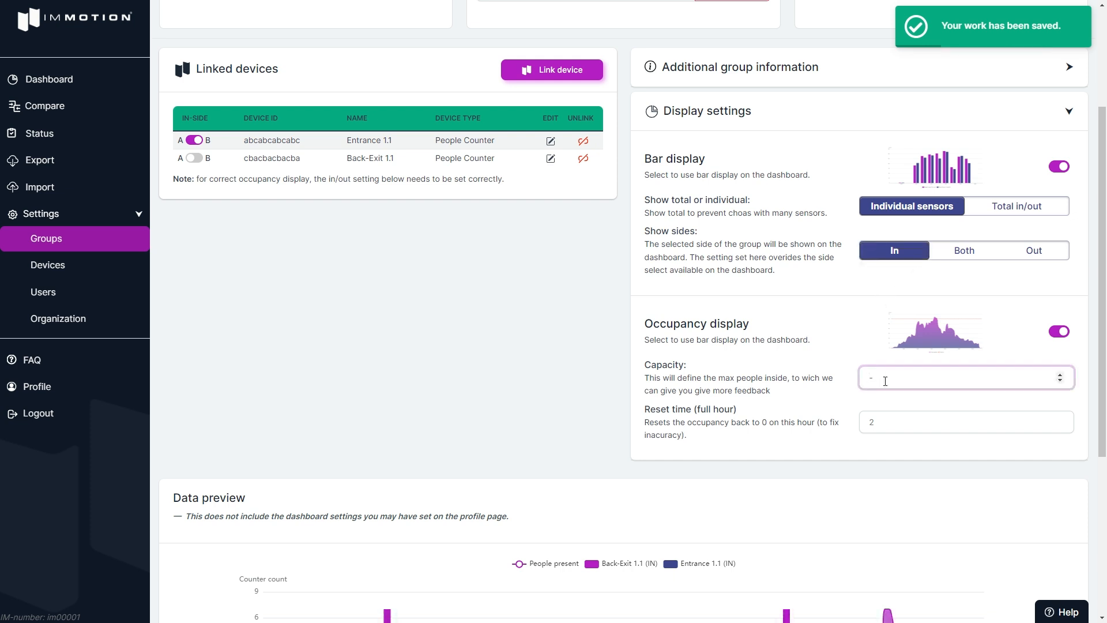
- Set the occupancy capacity to 10 and the reset time to 0, and check the data preview
{"action": "type", "text": "10"}
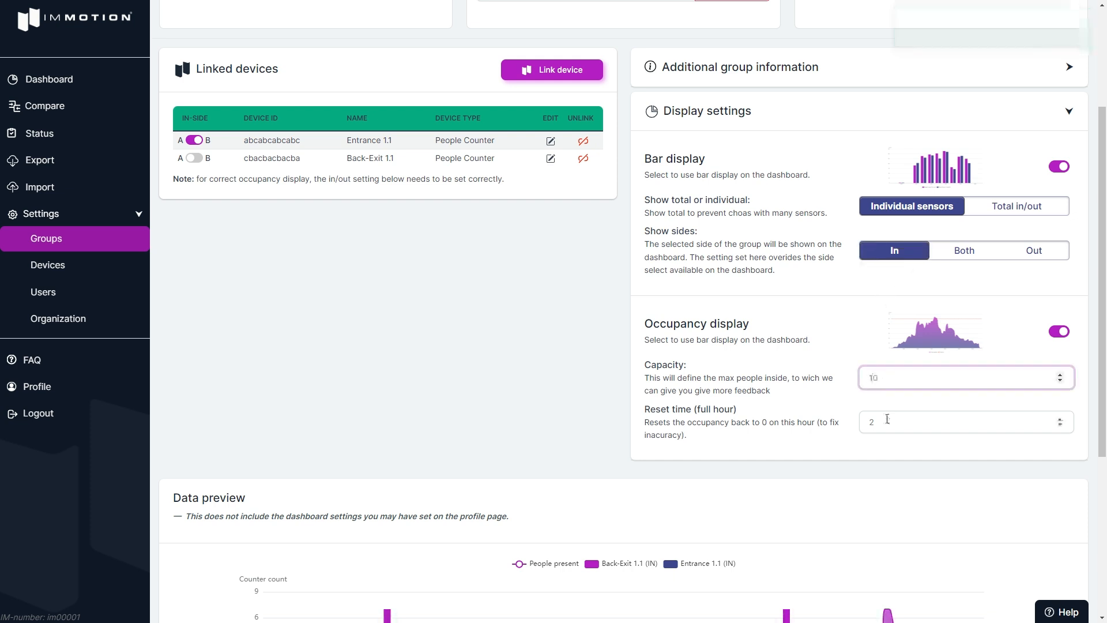
{"action": "key", "text": "Tab"}
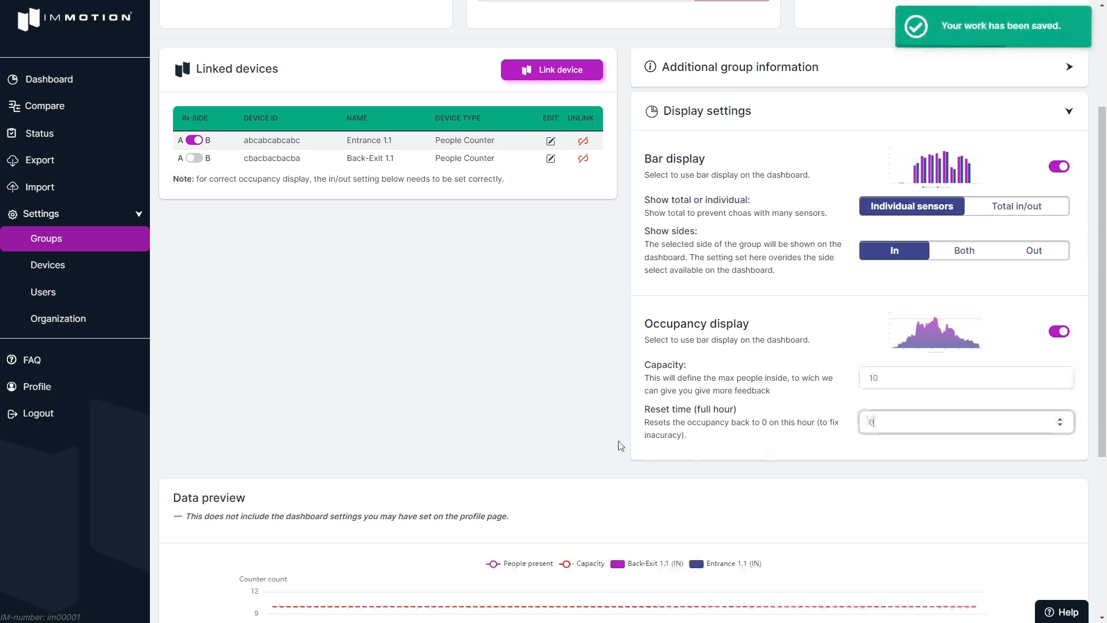
{"action": "scroll", "coordinate": [500, 407], "scroll_direction": "down", "scroll_amount": 3}
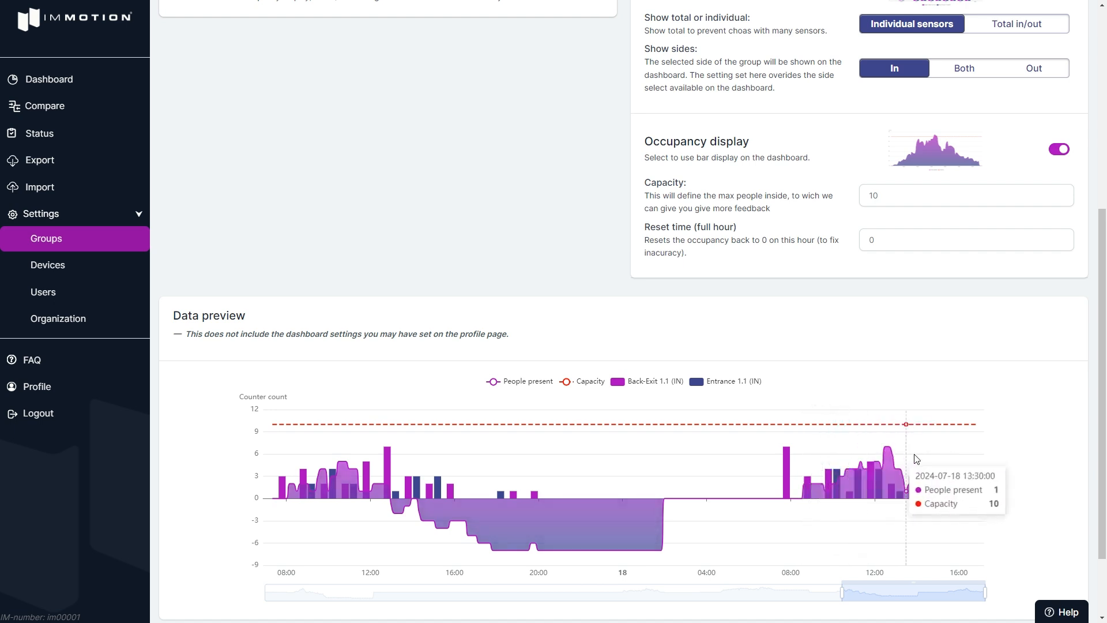
{"action": "scroll", "coordinate": [679, 316], "scroll_direction": "up", "scroll_amount": 3}
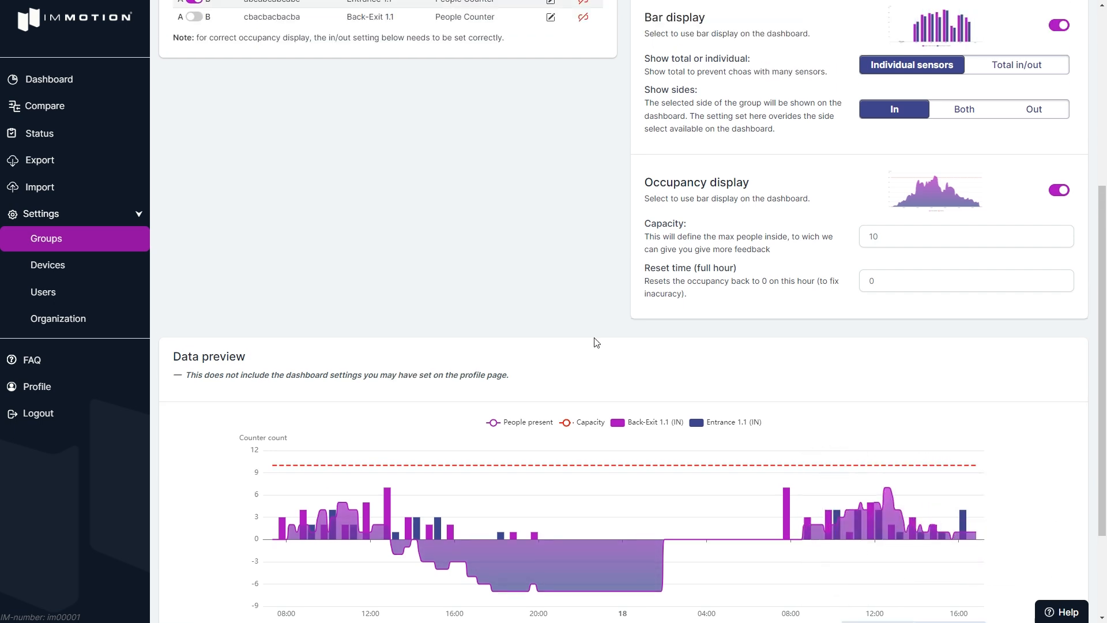
- Open the dashboard
{"action": "left_click", "coordinate": [60, 89]}
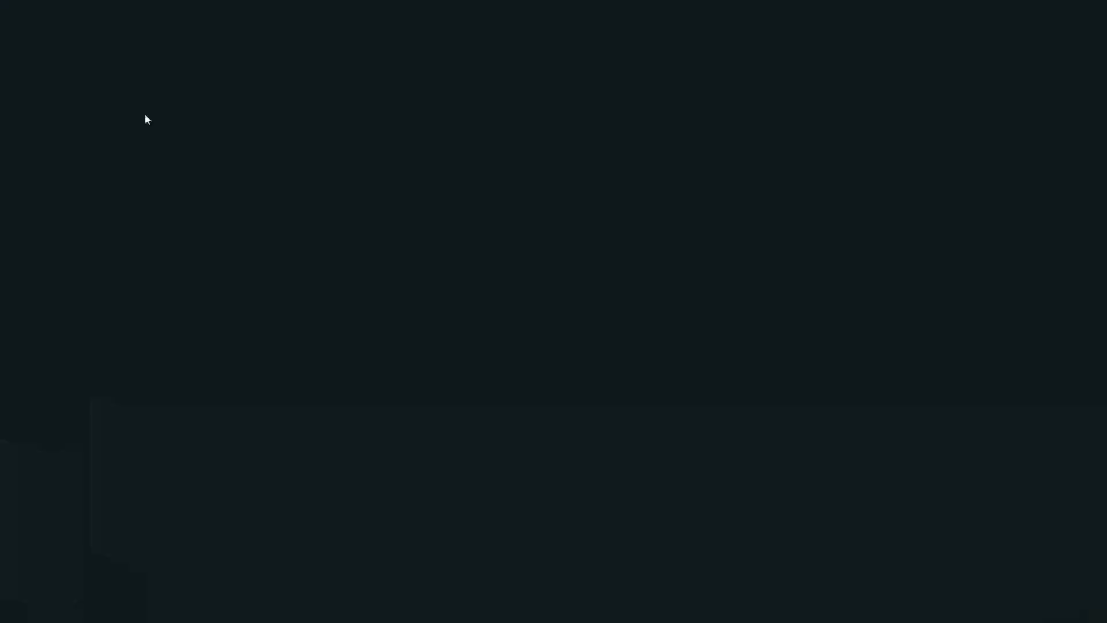